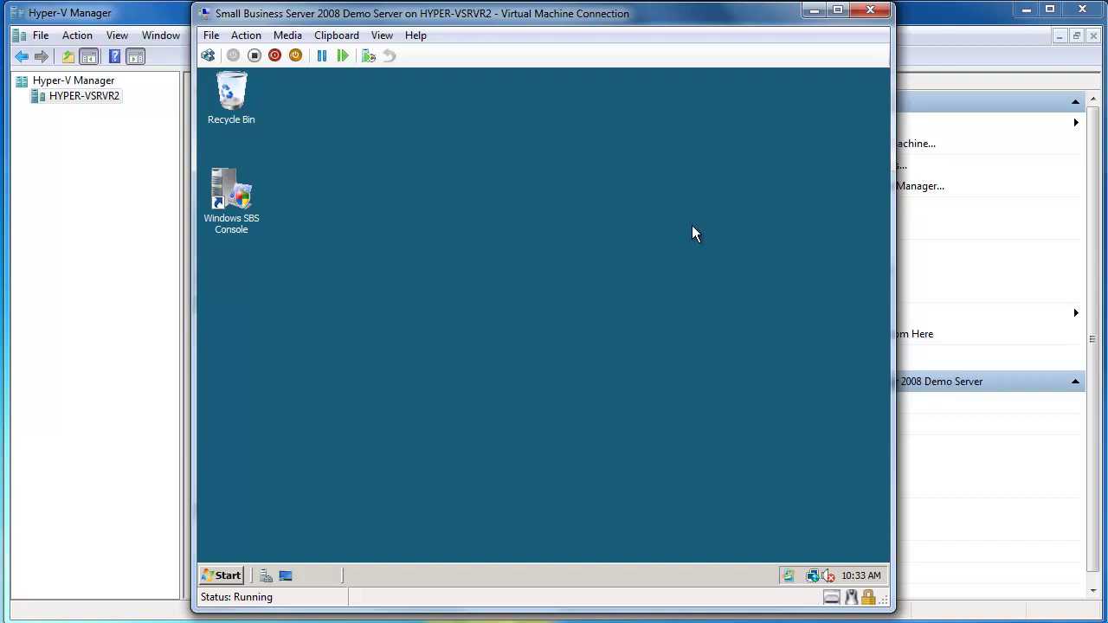
Install the 30 important Windows updates on the virtual server from the tray icon.
click(789, 570)
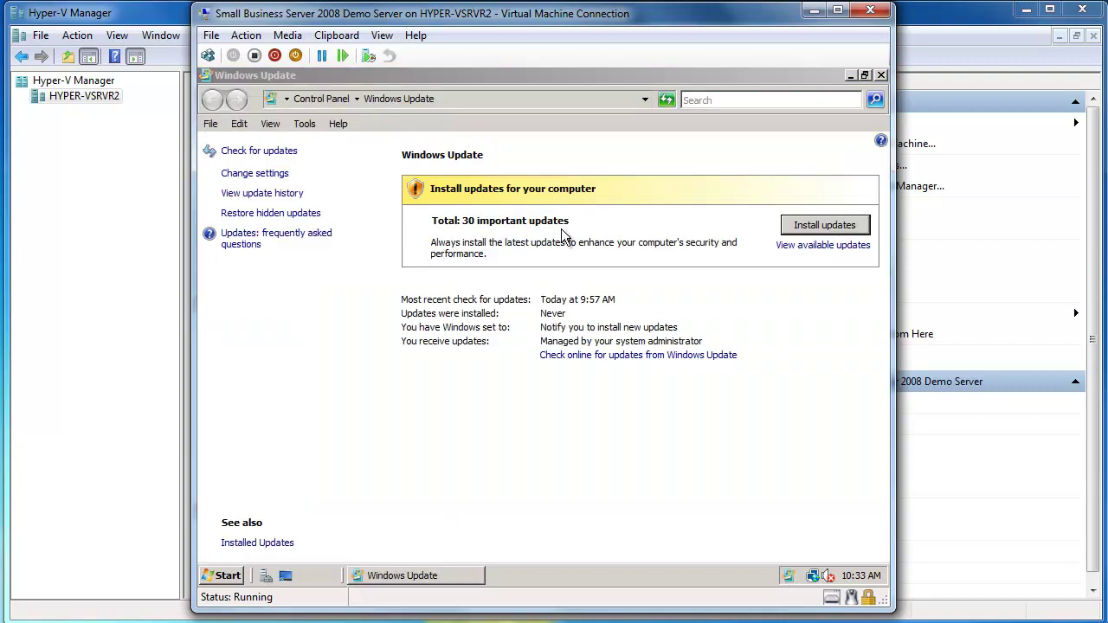
click(810, 228)
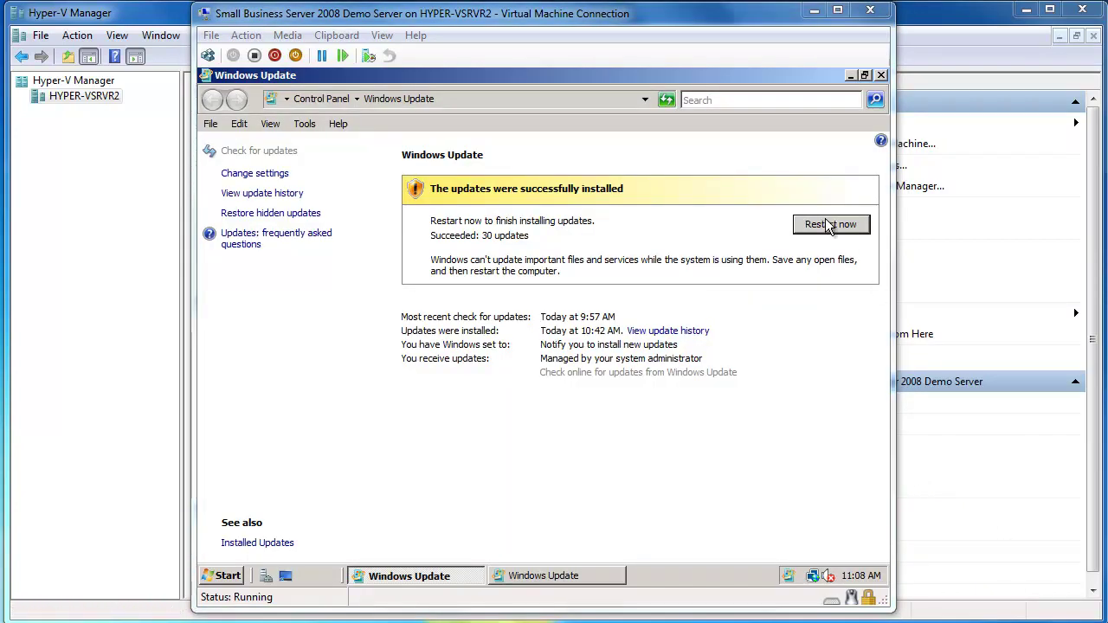
Restart the server now to finish installing the 30 updates.
click(831, 224)
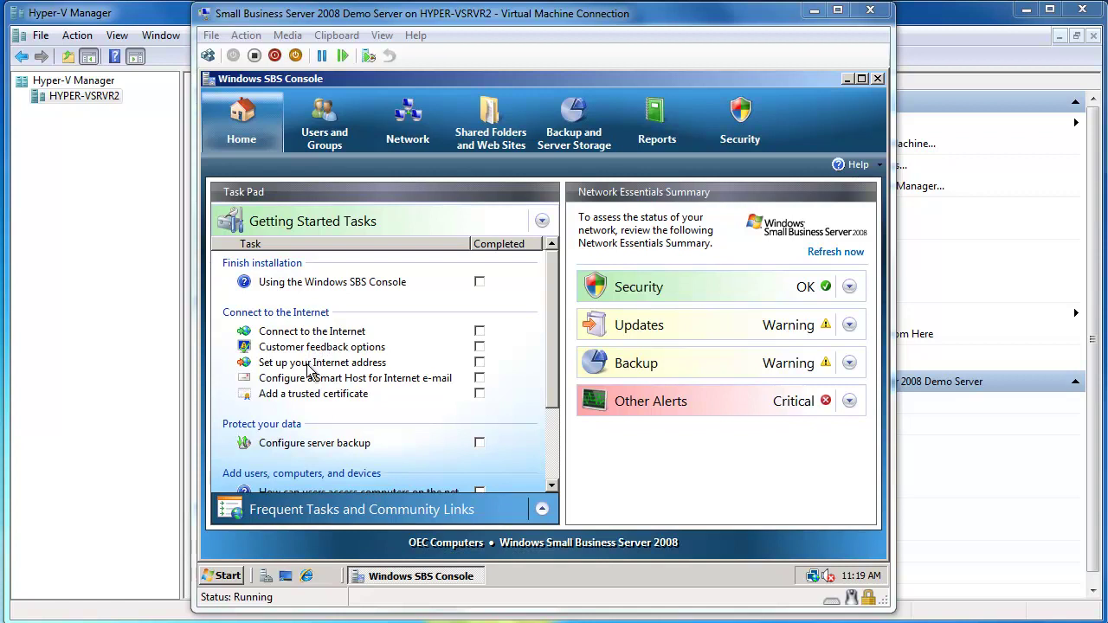
Run the Connect to the Internet wizard so it detects the router and connects the server.
click(306, 332)
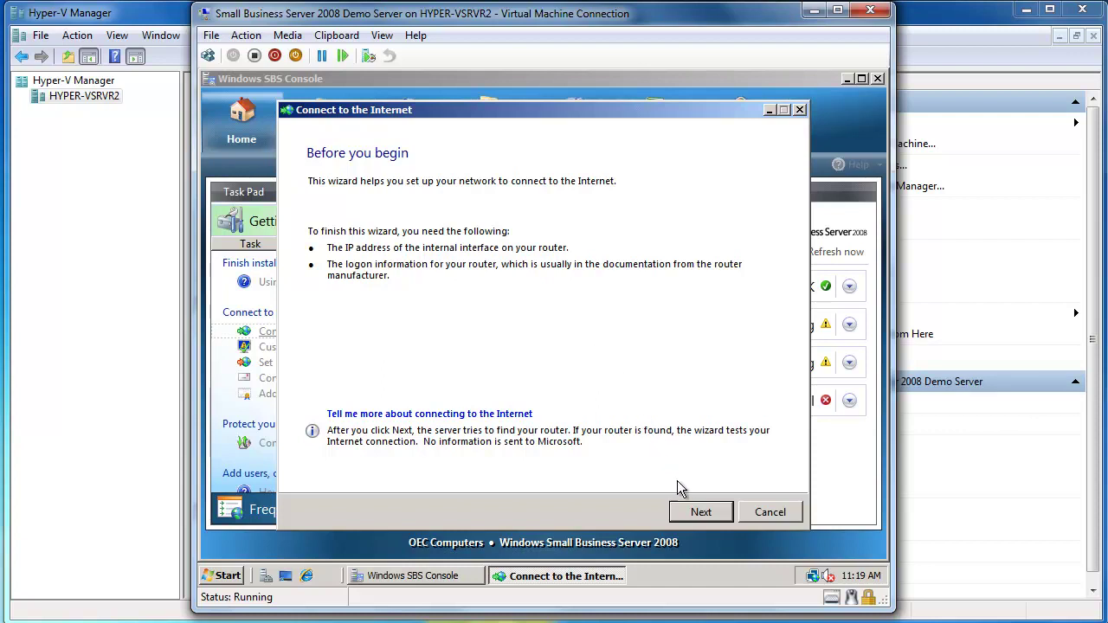
click(702, 511)
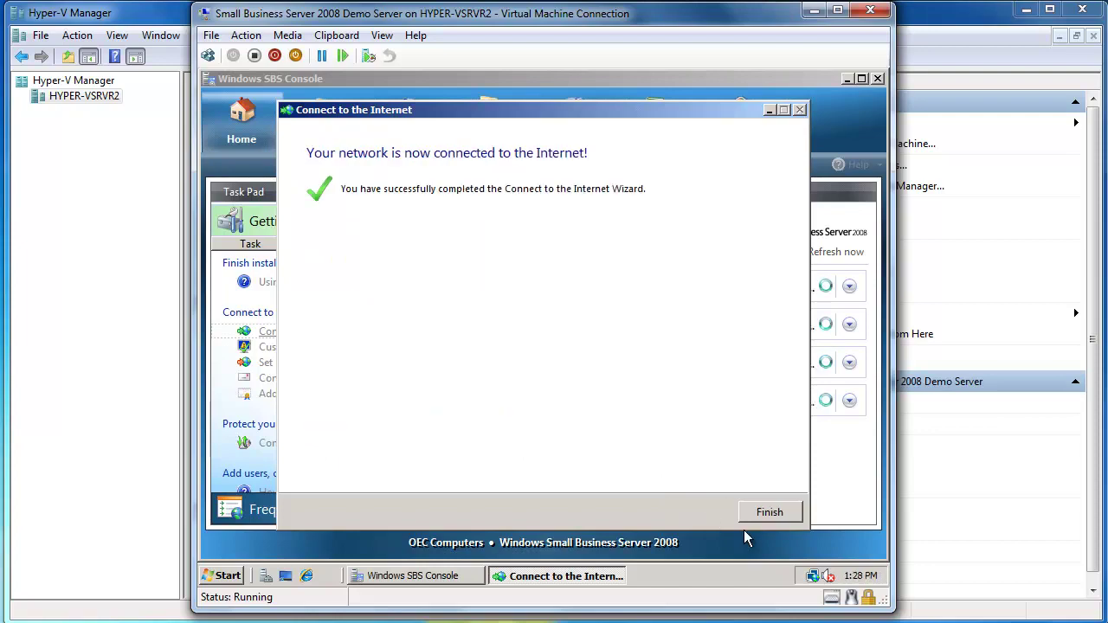
click(770, 513)
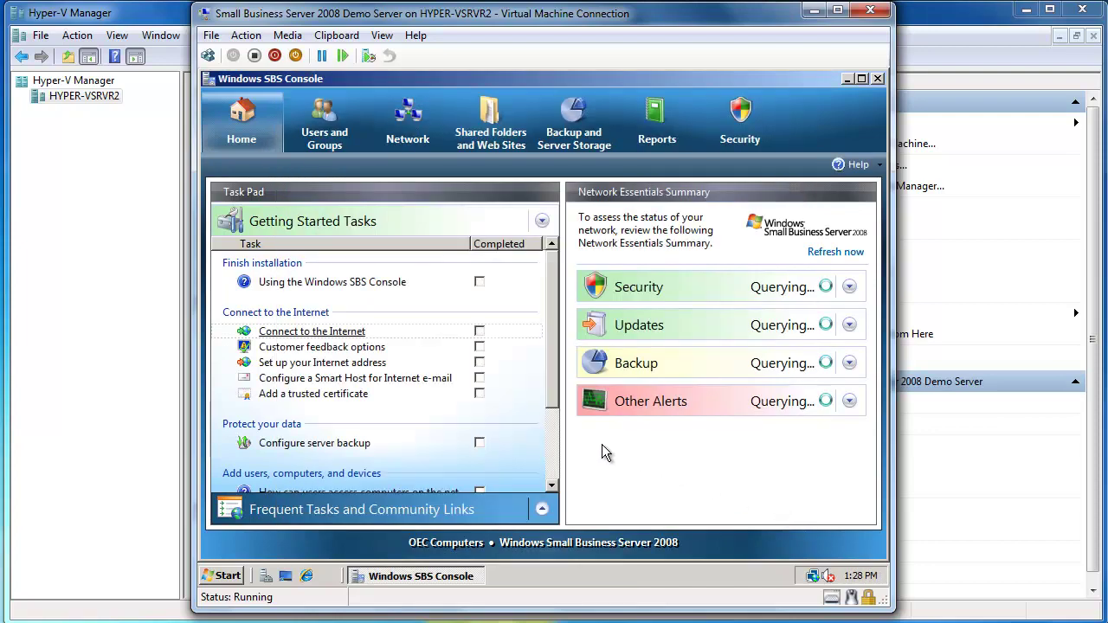
Start Internet address setup with an already-owned domain name that you manage yourself.
click(328, 363)
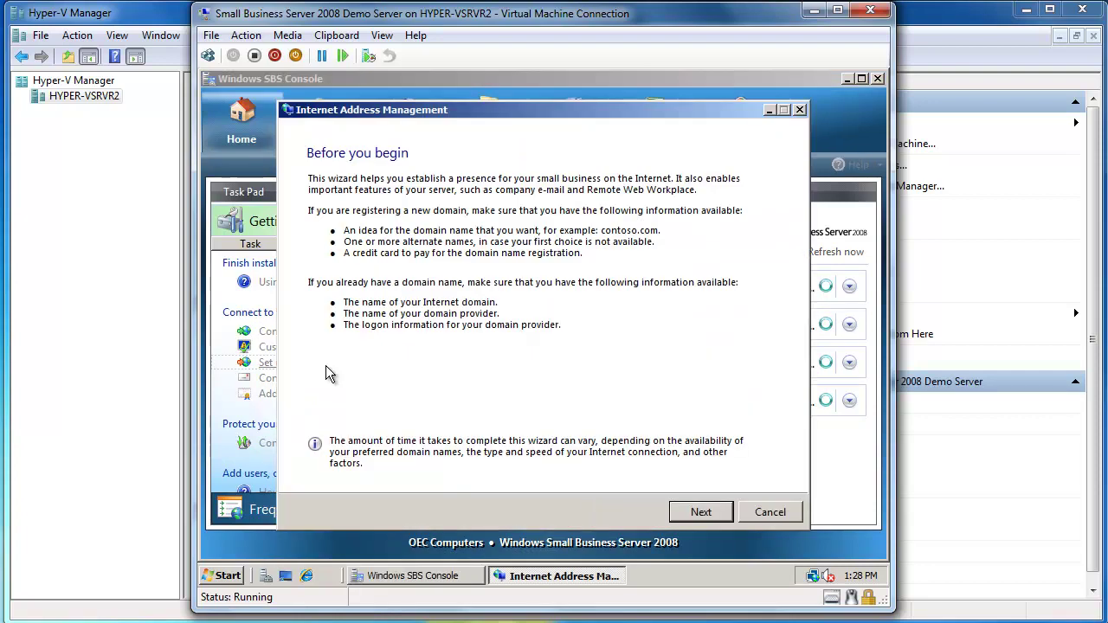
click(698, 515)
click(404, 277)
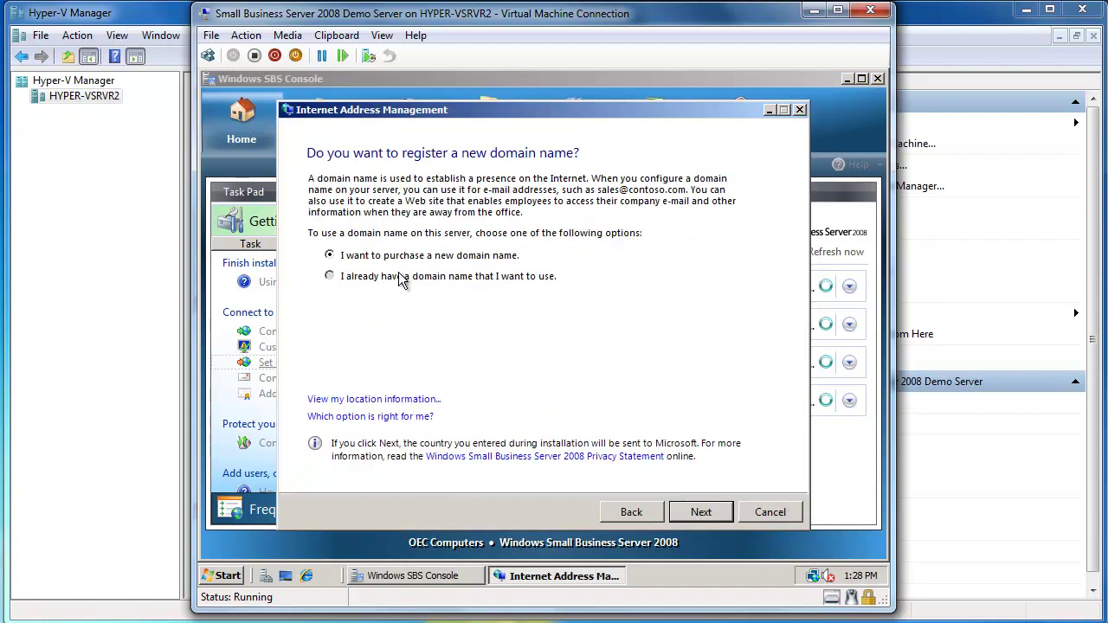
click(716, 514)
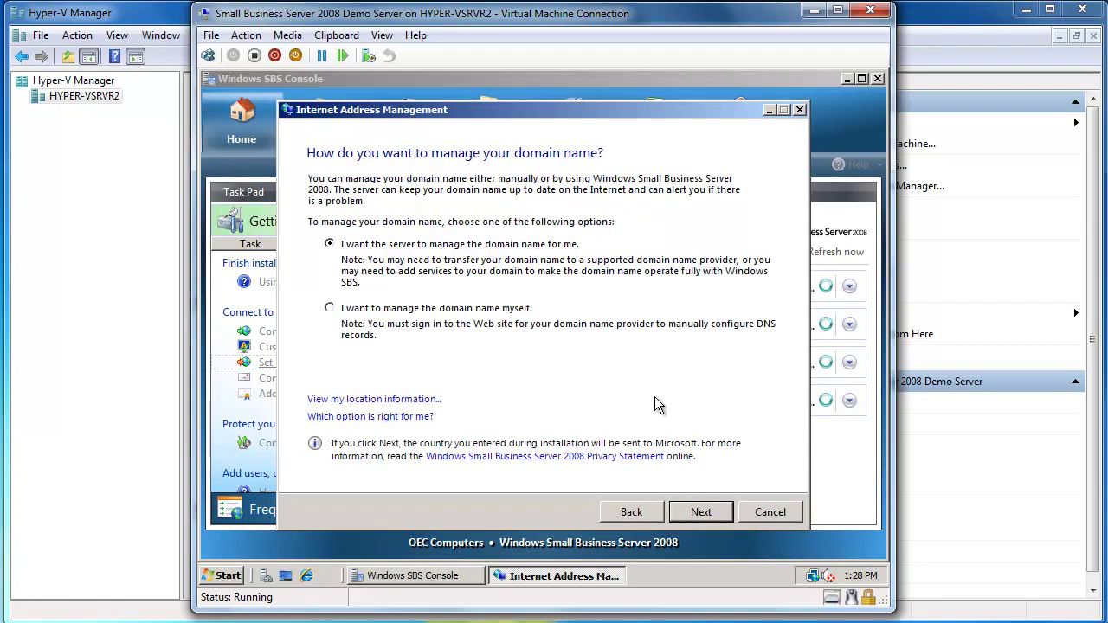
click(429, 314)
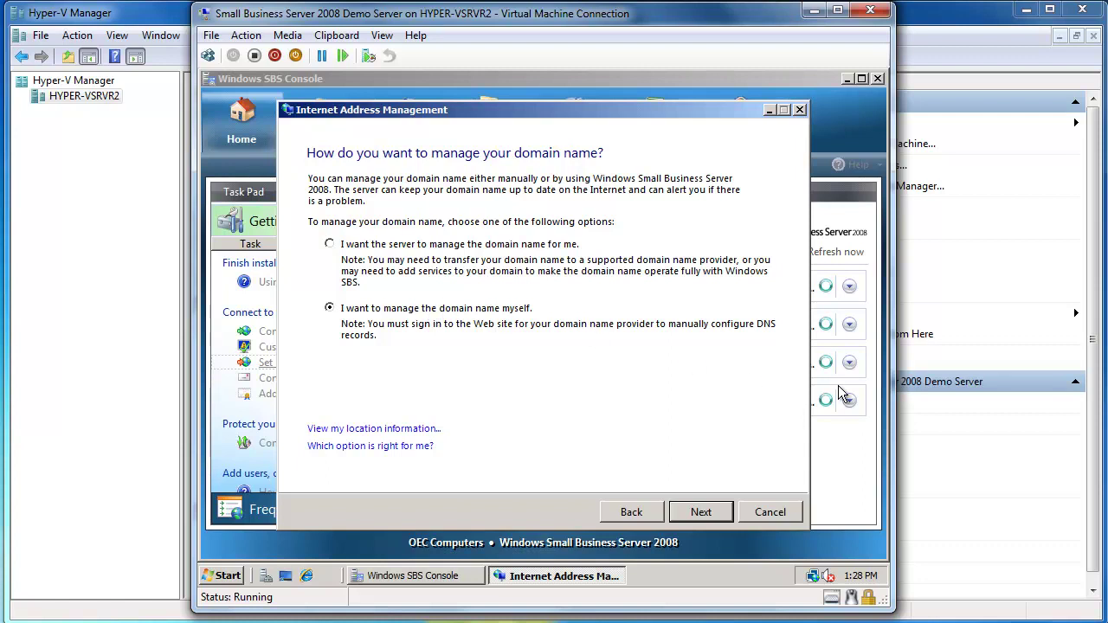
click(701, 512)
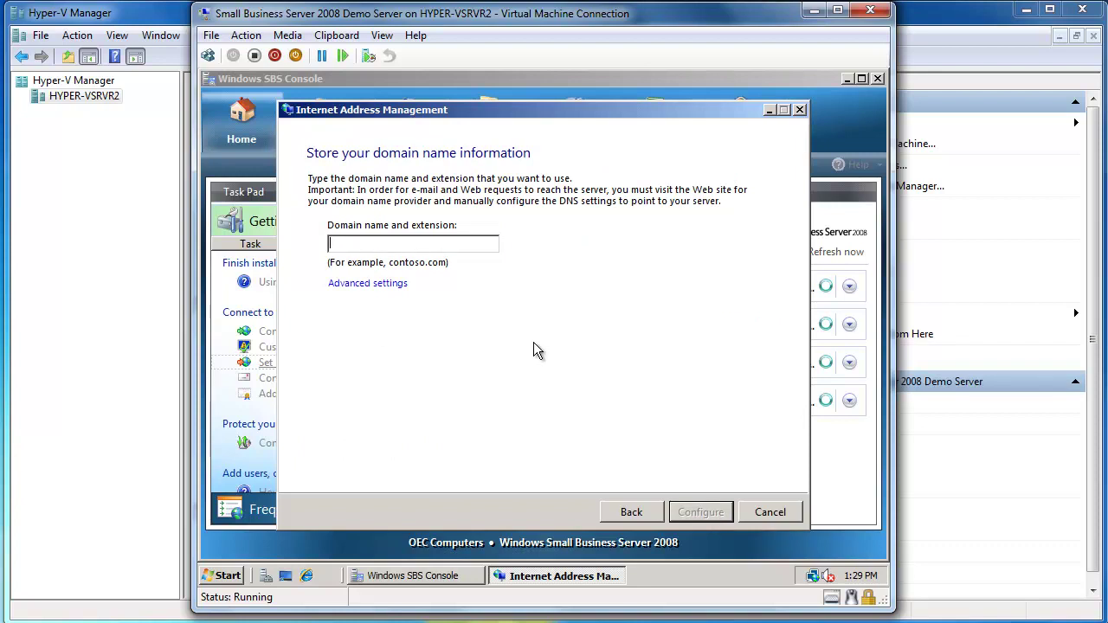
Configure the server's Internet address for the domain oeccomputers.com.
text(oeccomputers.com)
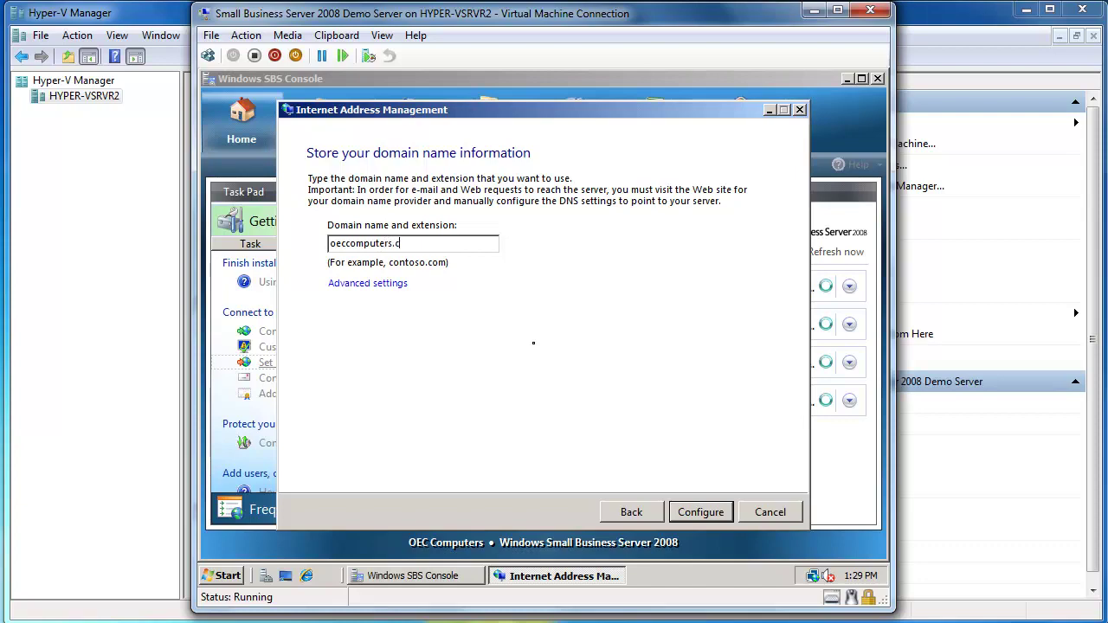
click(709, 505)
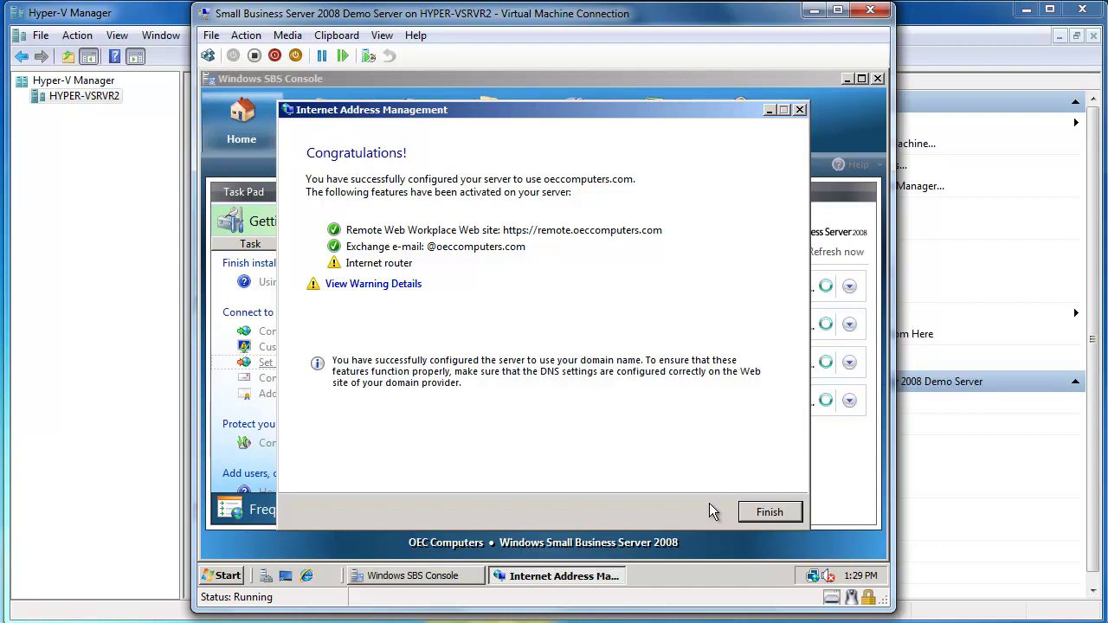
Review the warning that ports 25, 80, 443 and 987 couldn't be opened, then finish the wizard.
click(373, 285)
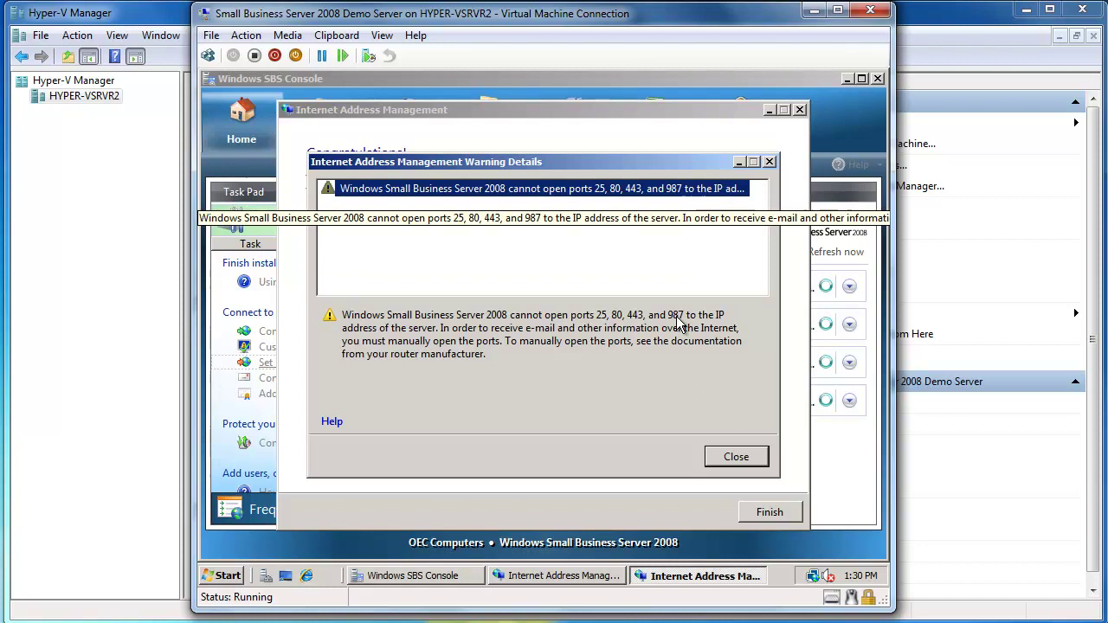
click(739, 452)
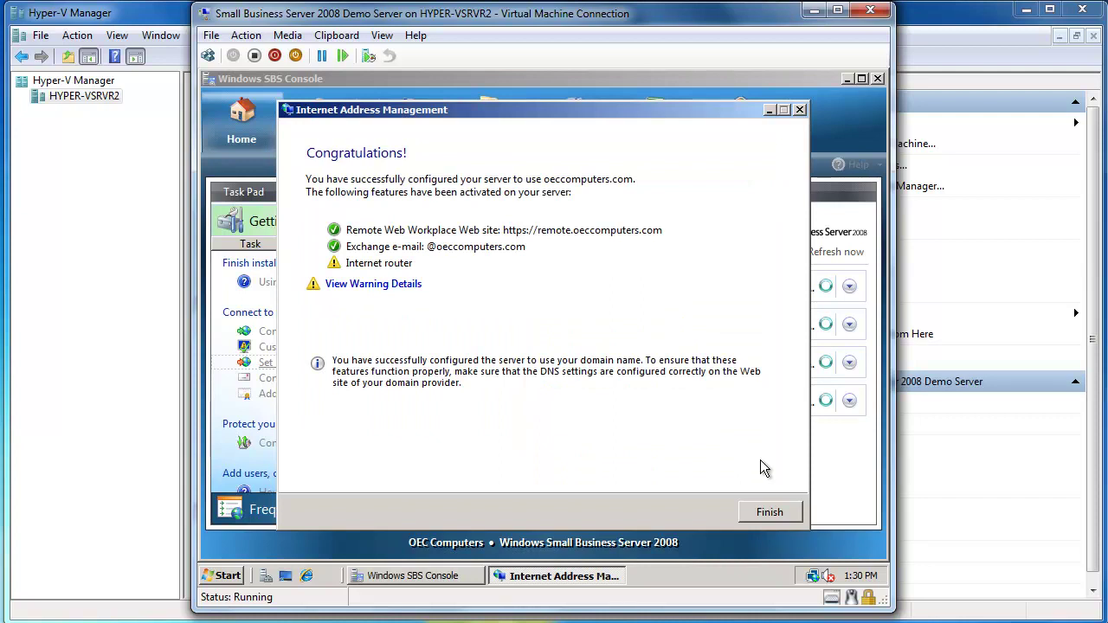
click(764, 511)
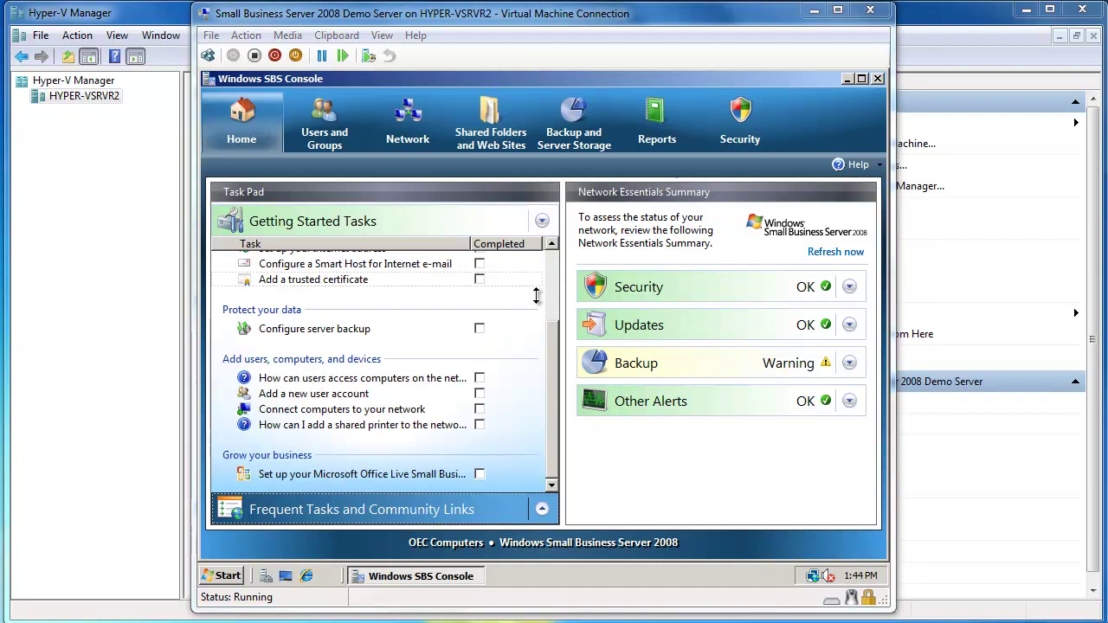
Tick Completed for Connect to the Internet and Set up your Internet address in Getting Started Tasks.
scroll(554, 277, up, 3)
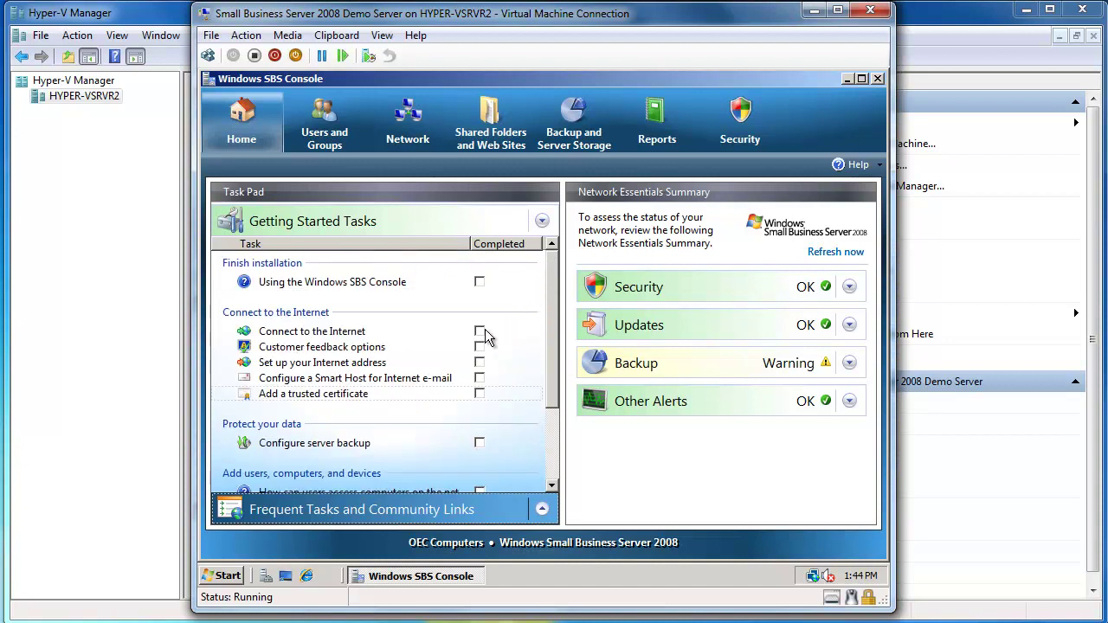
click(481, 331)
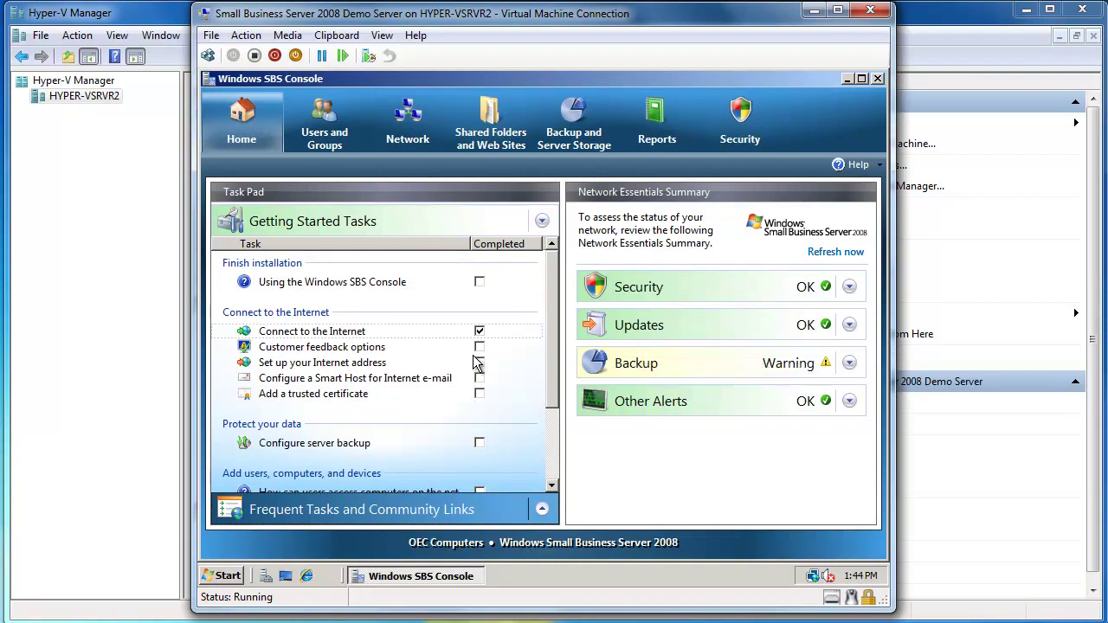
click(481, 363)
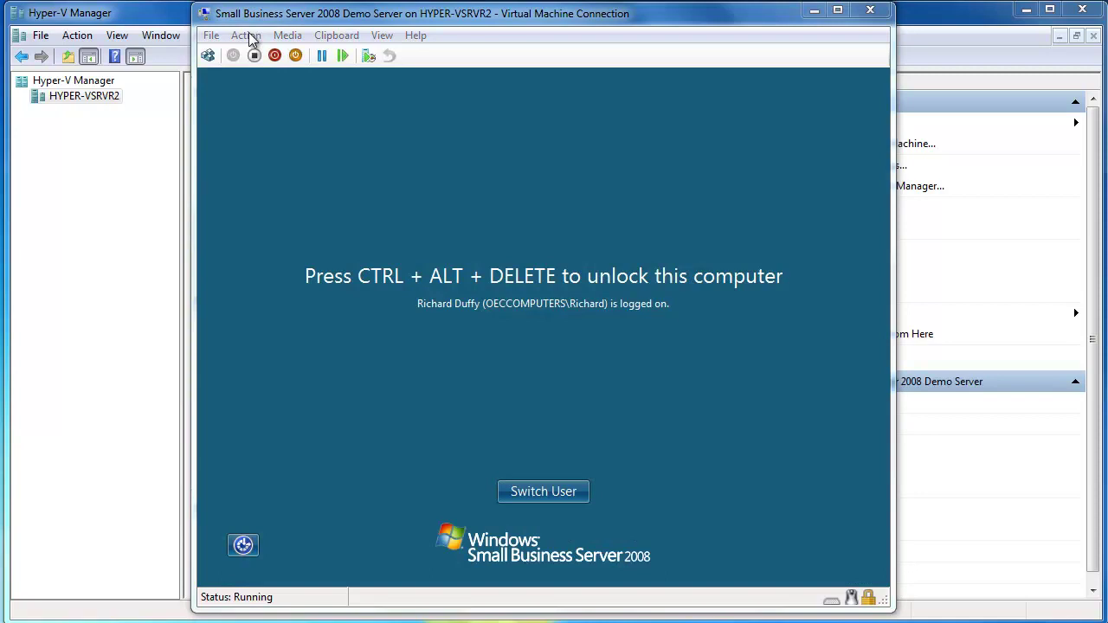
Send Ctrl+Alt+Delete from the Action menu and enter the account password to unlock the server.
click(246, 35)
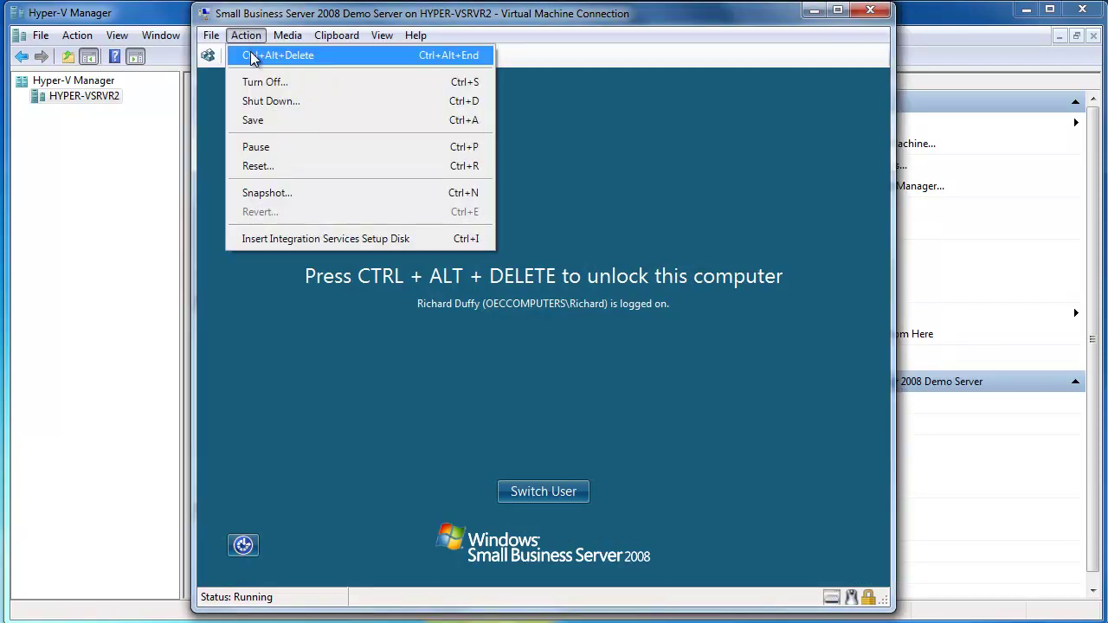
click(254, 56)
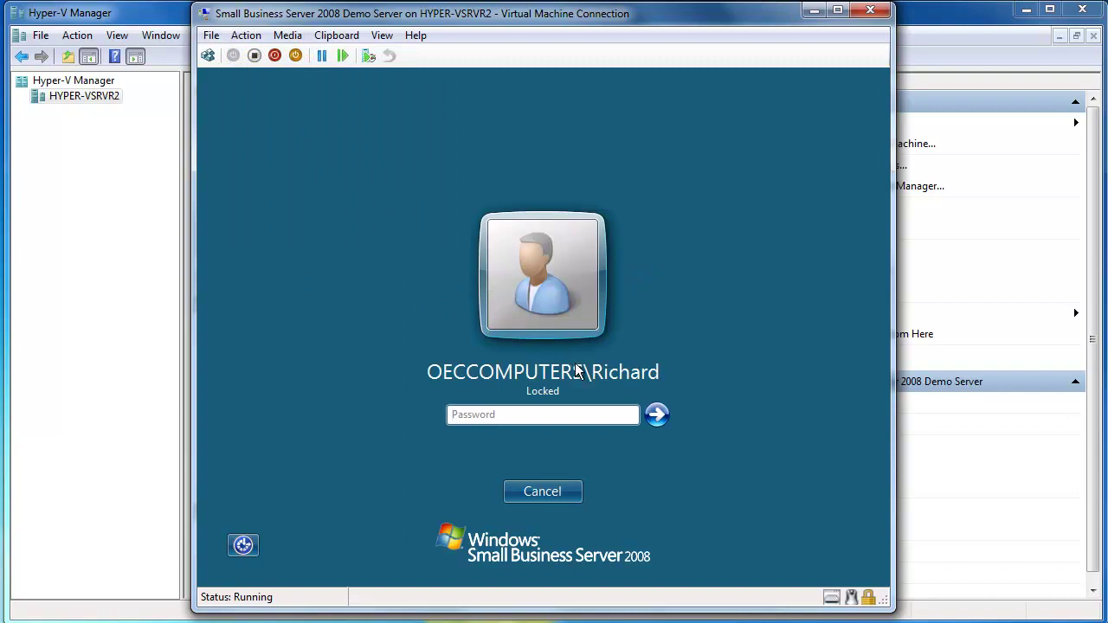
text(•••••••••)
key(Return)
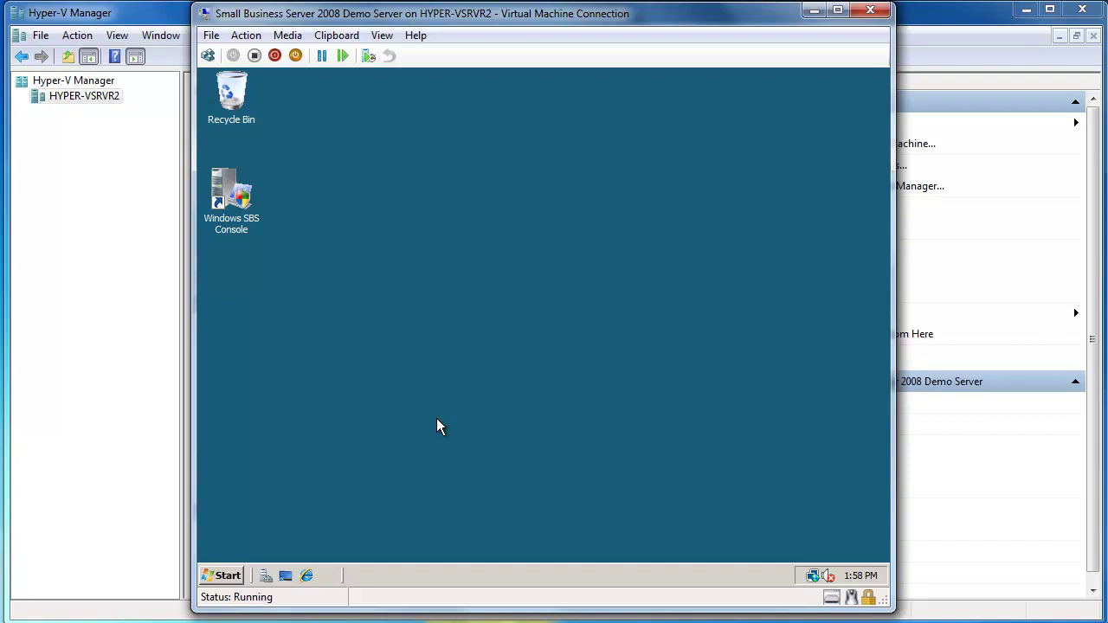
Restart the server with the reason Operating System: Reconfiguration (Planned).
click(227, 573)
click(522, 553)
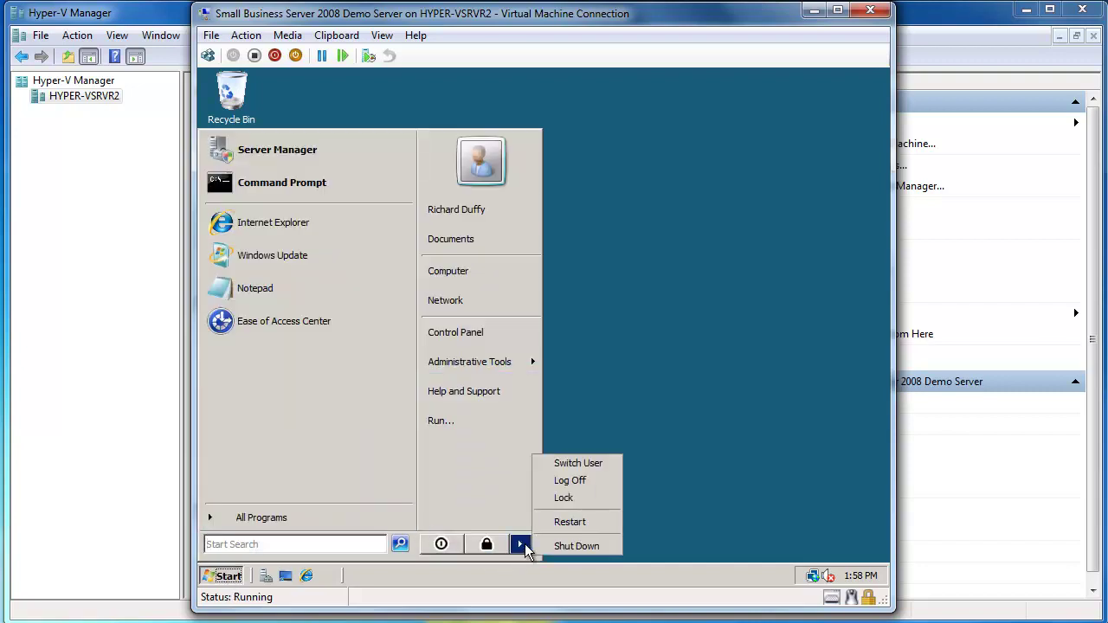
click(568, 520)
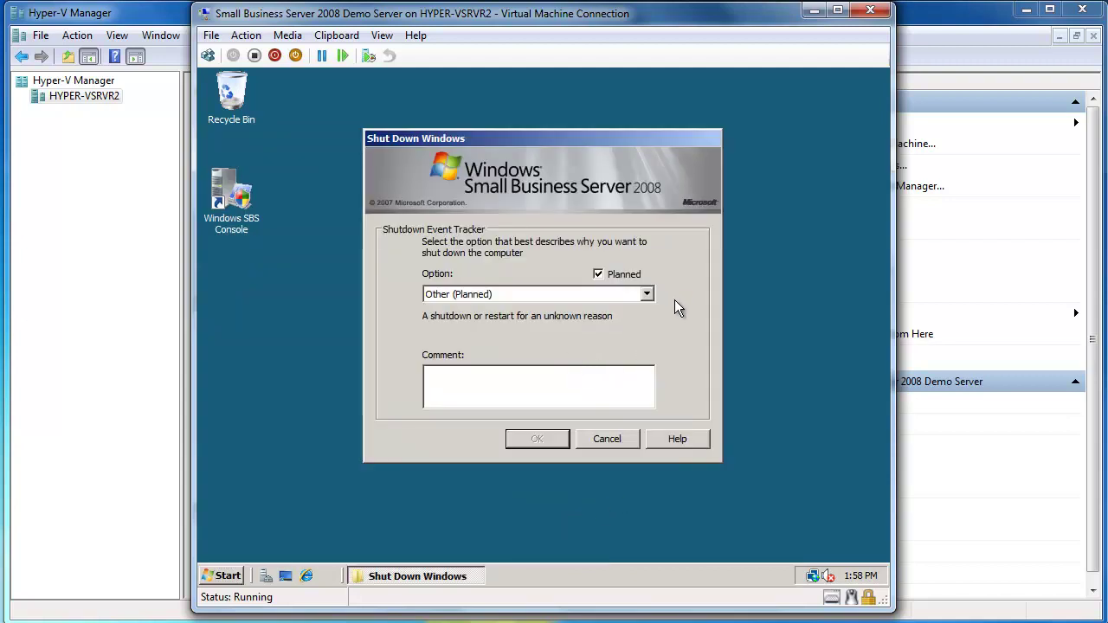
click(647, 294)
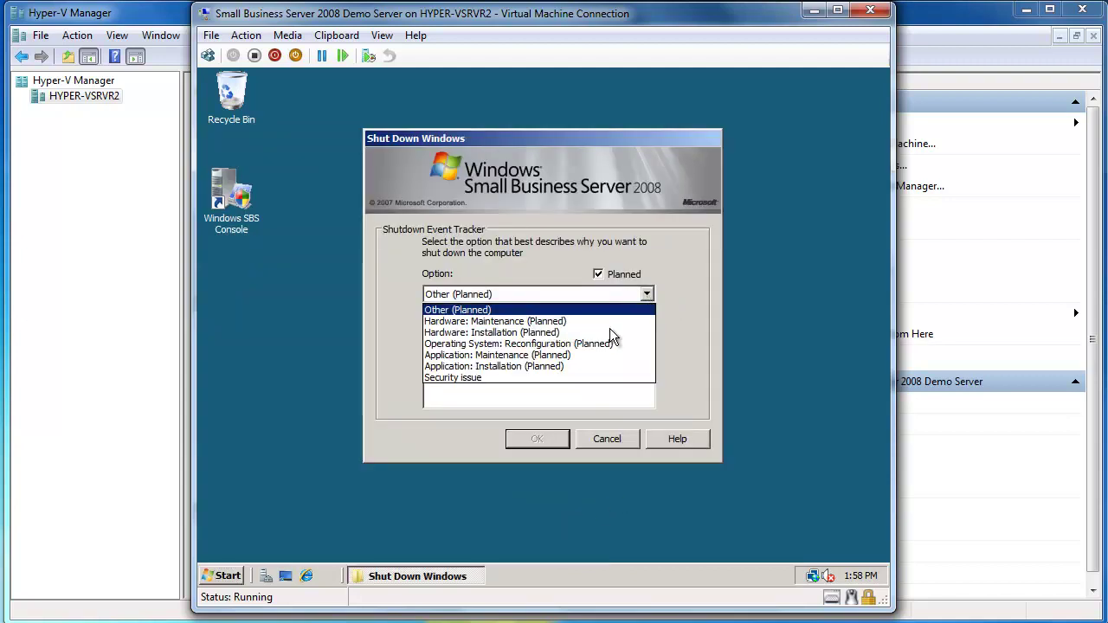
click(567, 344)
click(545, 437)
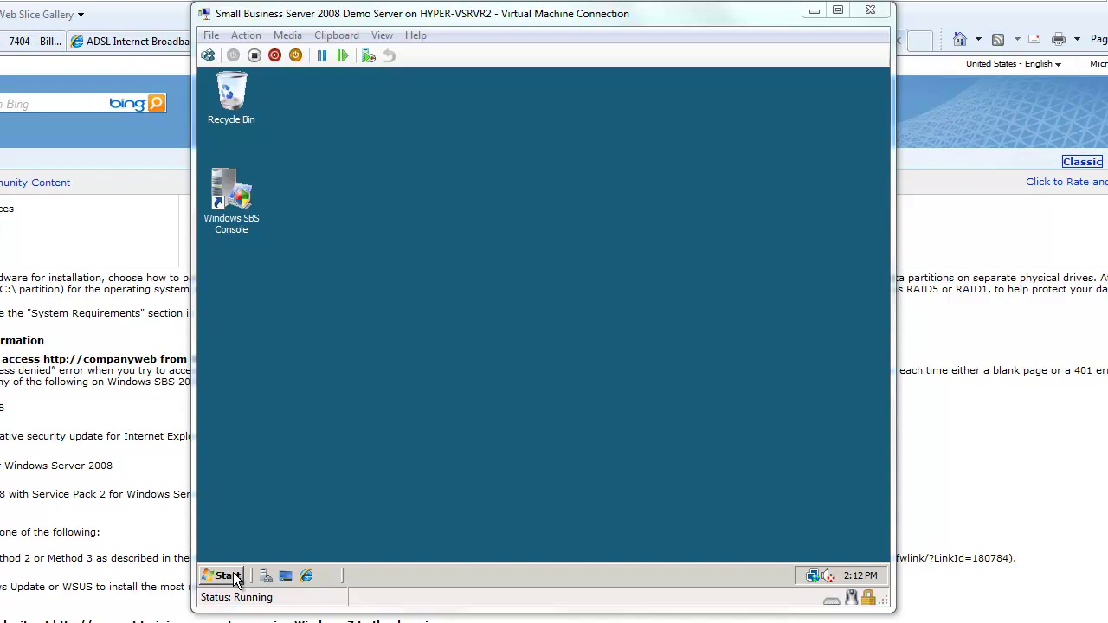
Launch Internet Information Services (IIS) Manager from Administrative Tools, approving the UAC prompt.
click(227, 577)
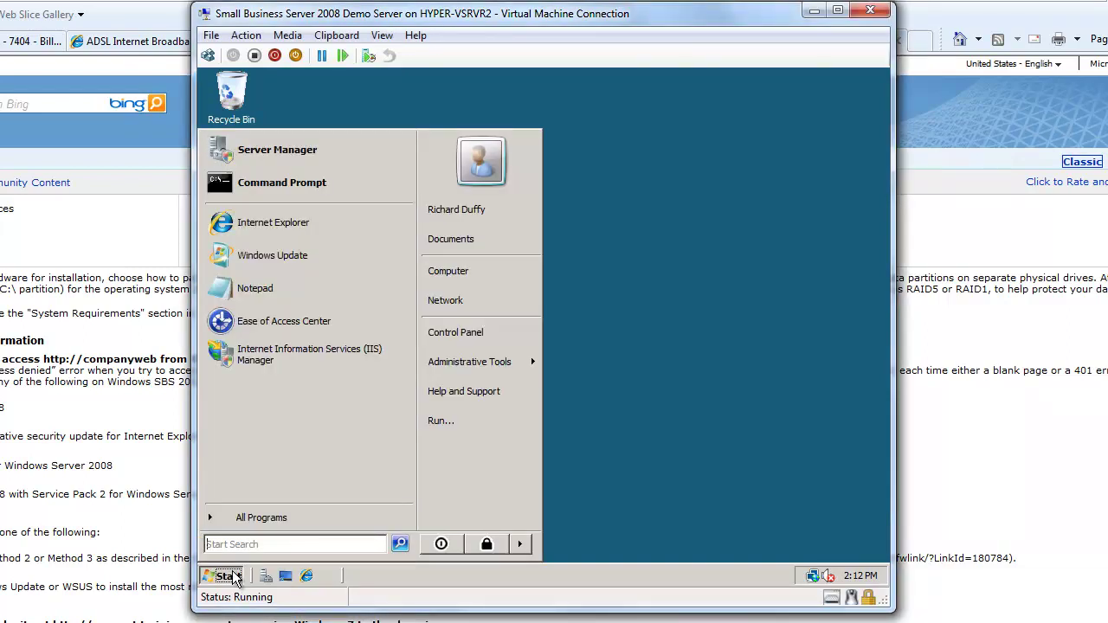
mouse_move(485, 366)
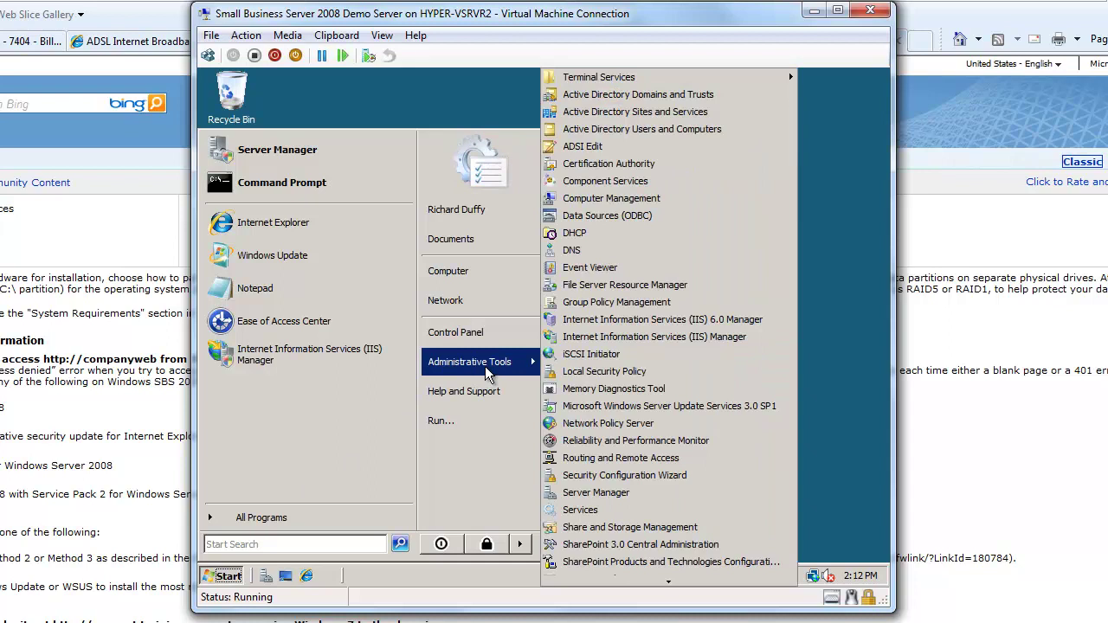
click(645, 340)
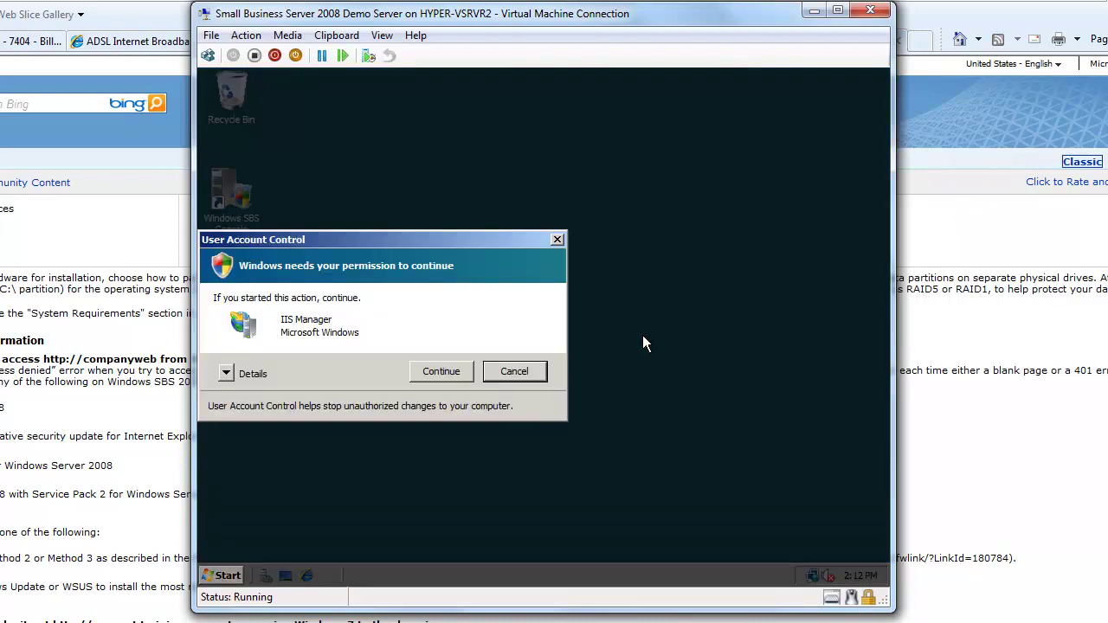
click(441, 371)
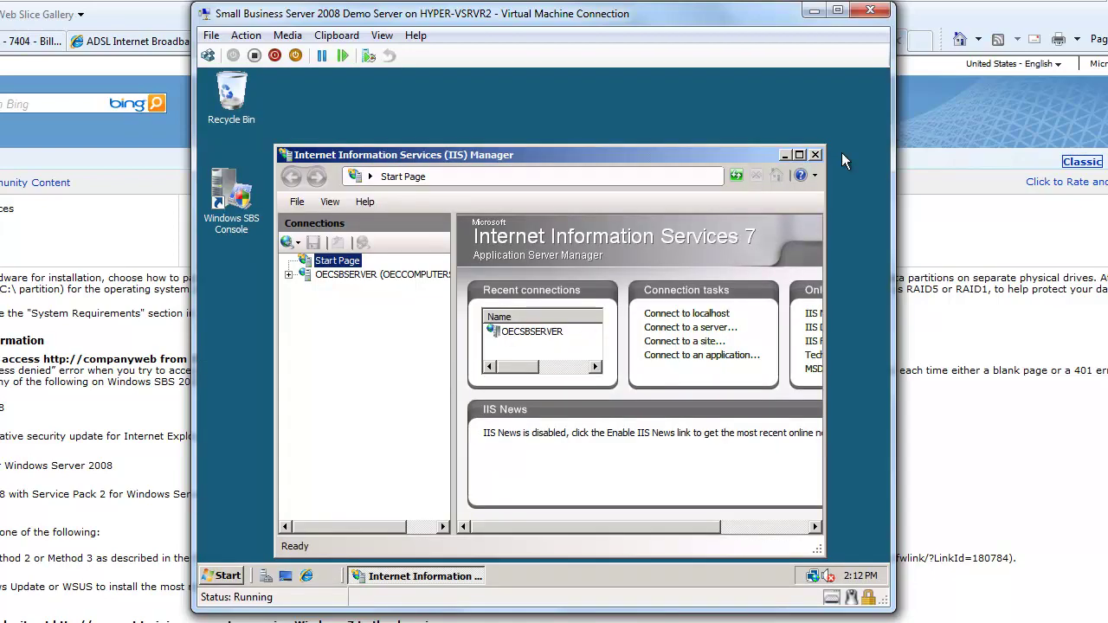
Maximize IIS Manager and show the OECSBSERVER Home features, scrolled down to the lower icons.
click(800, 156)
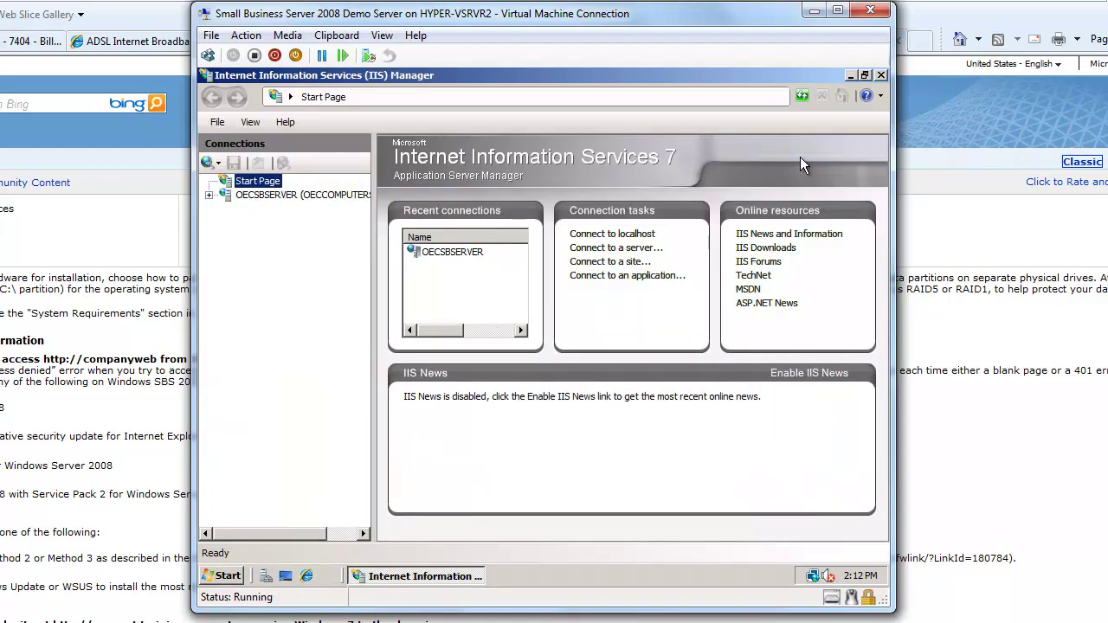
click(209, 196)
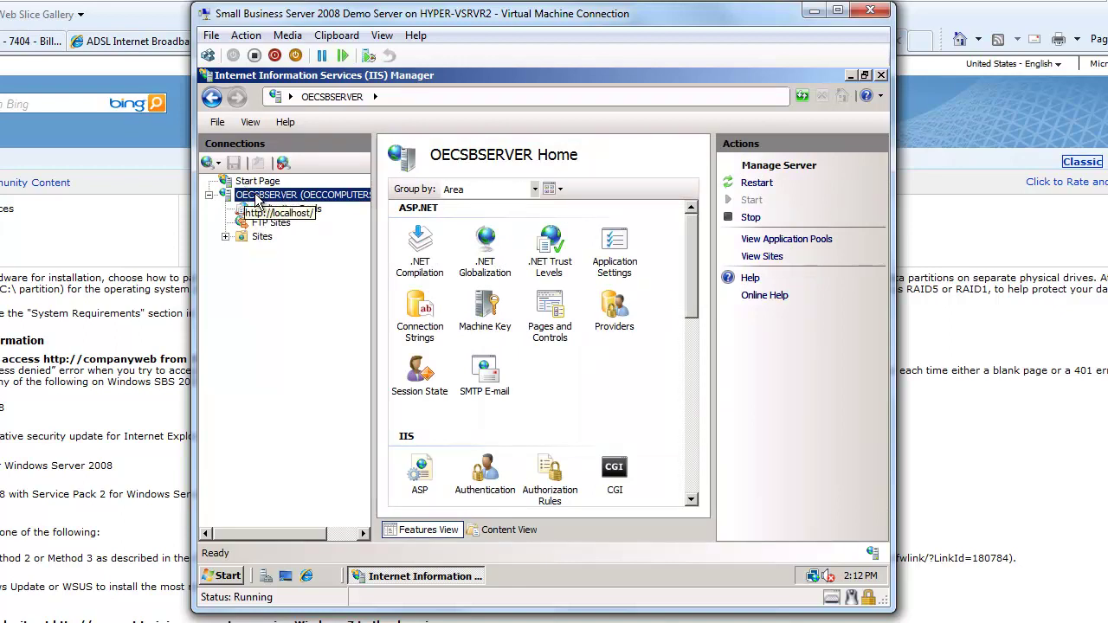
click(694, 498)
drag(694, 500, 693, 499)
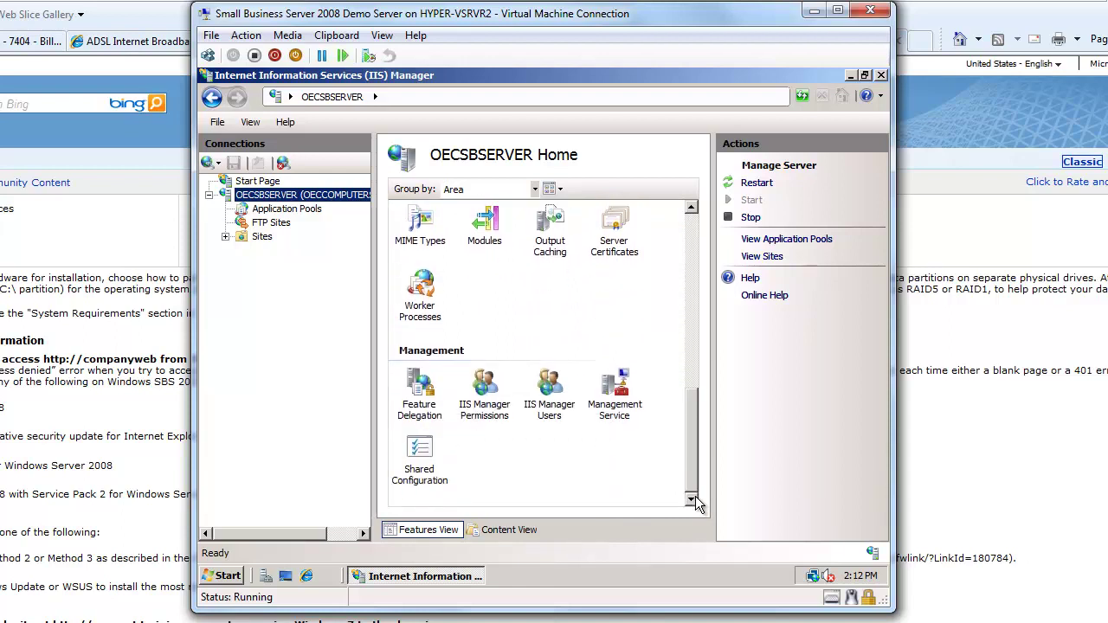
Open the Server Certificates feature to list the server's existing certificates.
double_click(617, 222)
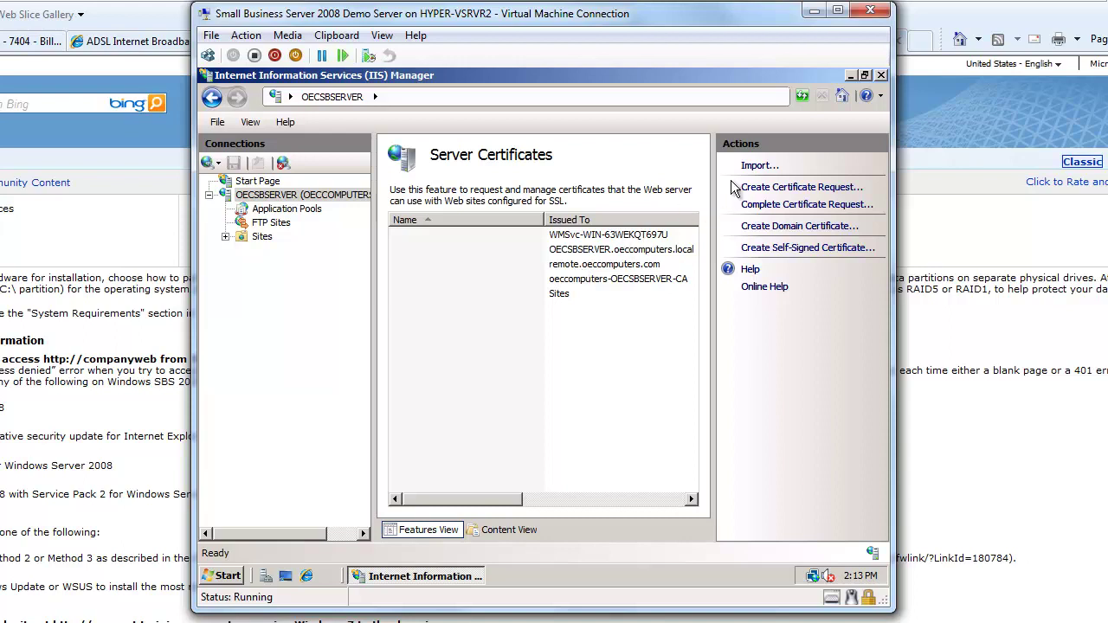
Start a certificate request for *.oeccomputers.com, OEC Computers, Head Office, Panania, NSW, keeping country AU.
click(762, 187)
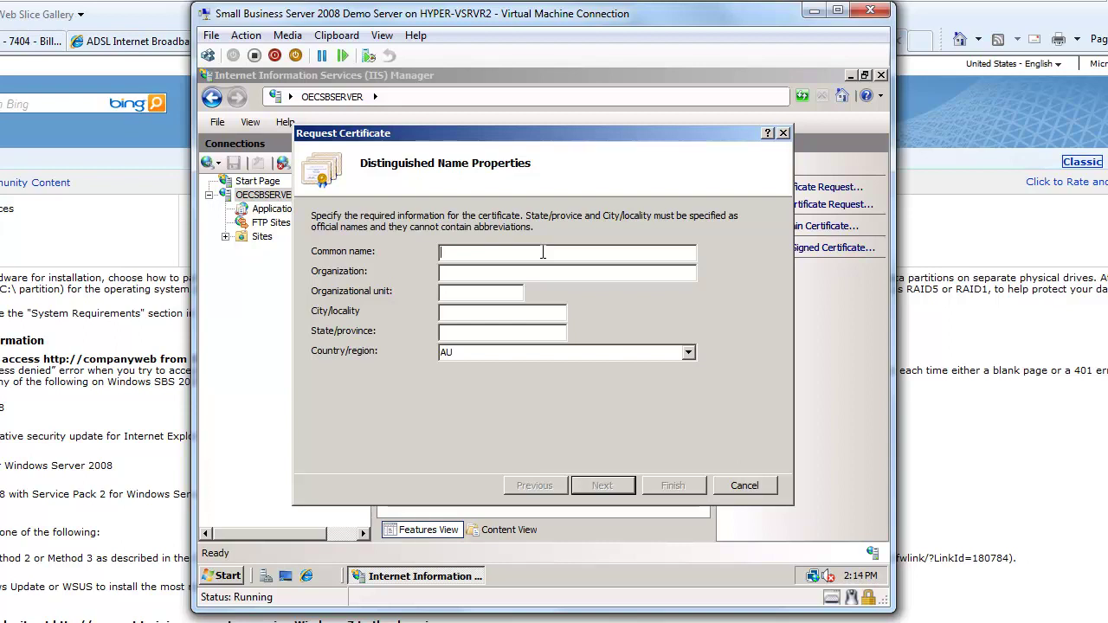
text(*)
text(.oecco)
text(mputers)
text(.com)
text(OEC Co)
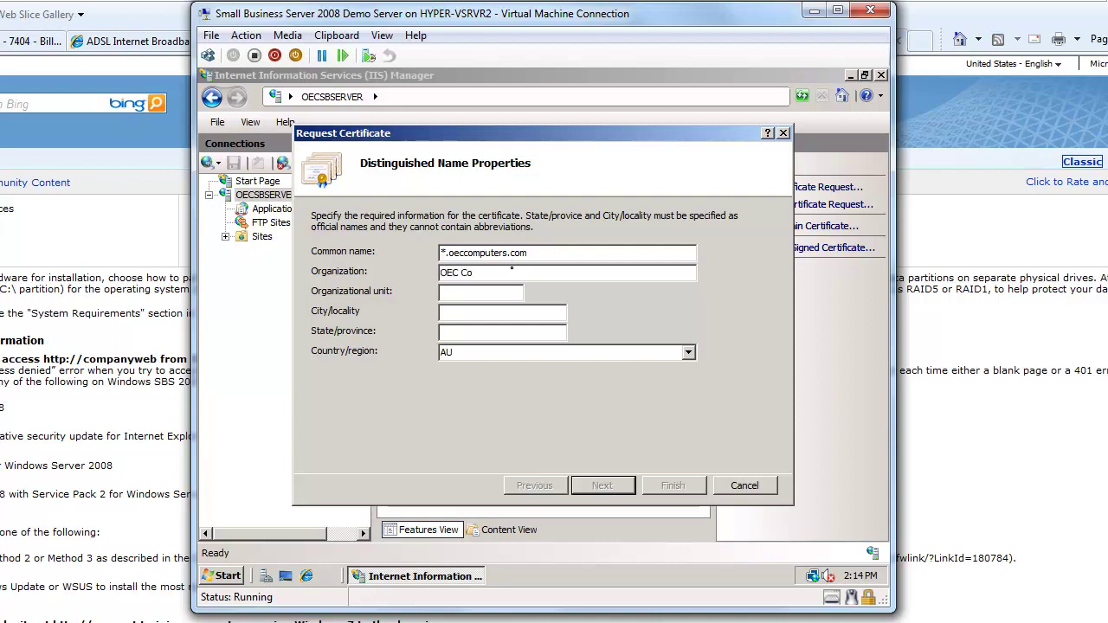
text(mputers)
key(Tab)
text(Head Office)
key(Tab)
text(Panania)
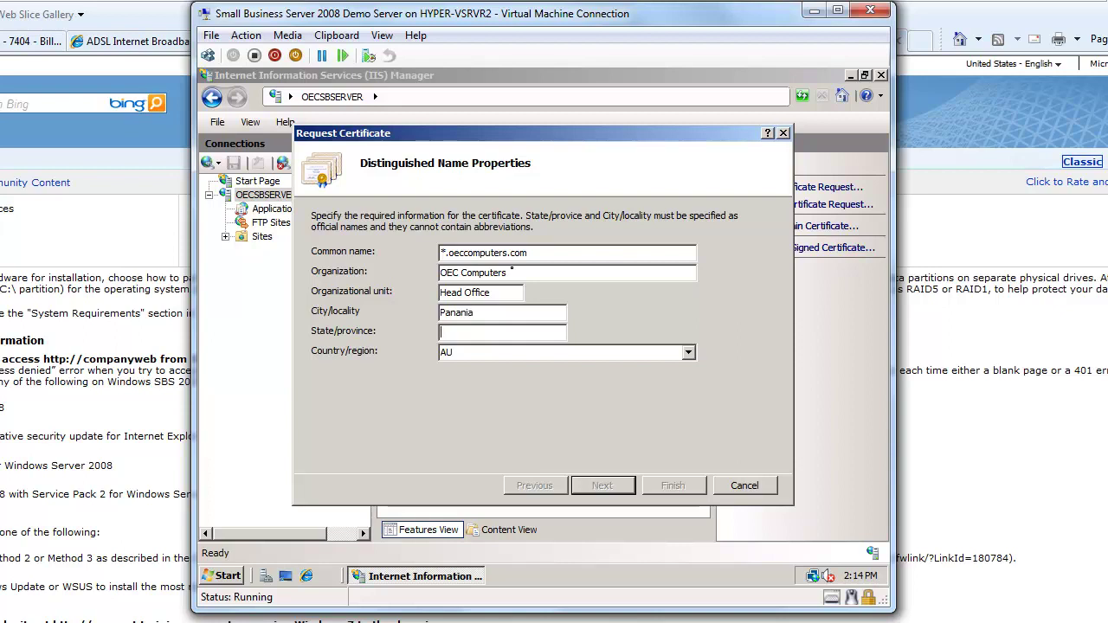
key(Tab)
text(NSW)
key(Tab)
Keep the Microsoft RSA SChannel provider and set the key bit length to 2048.
click(607, 487)
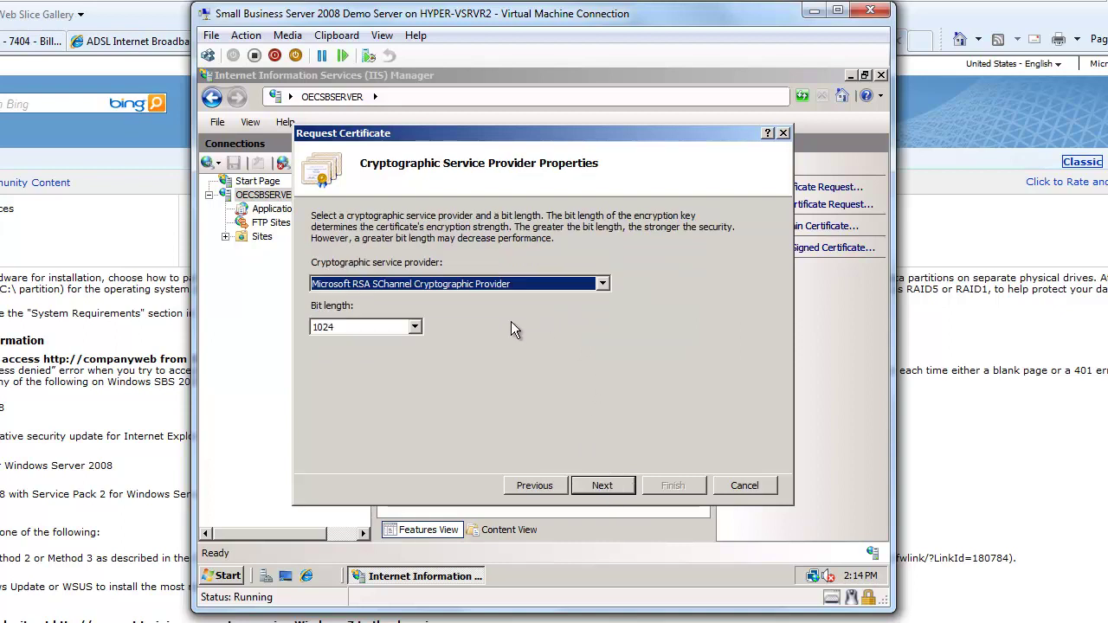
click(606, 285)
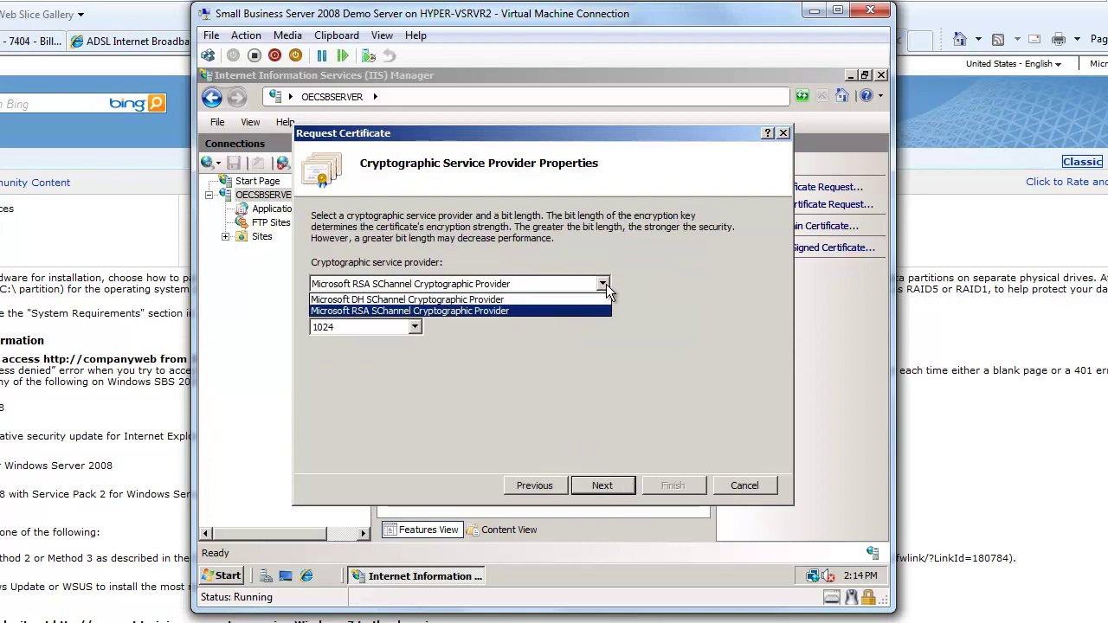
click(550, 311)
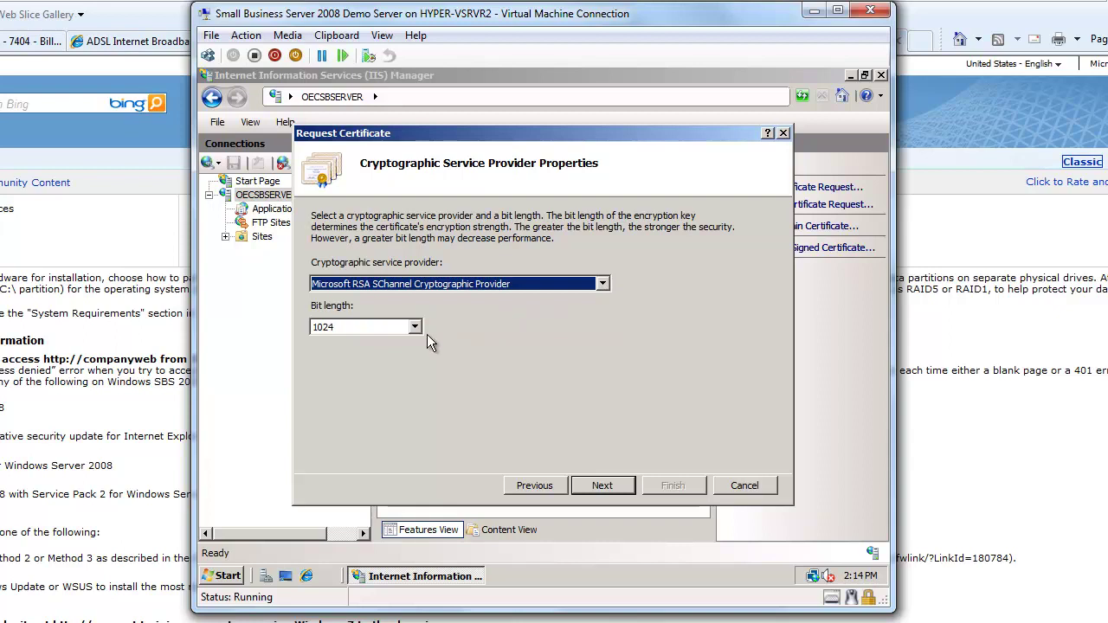
click(416, 328)
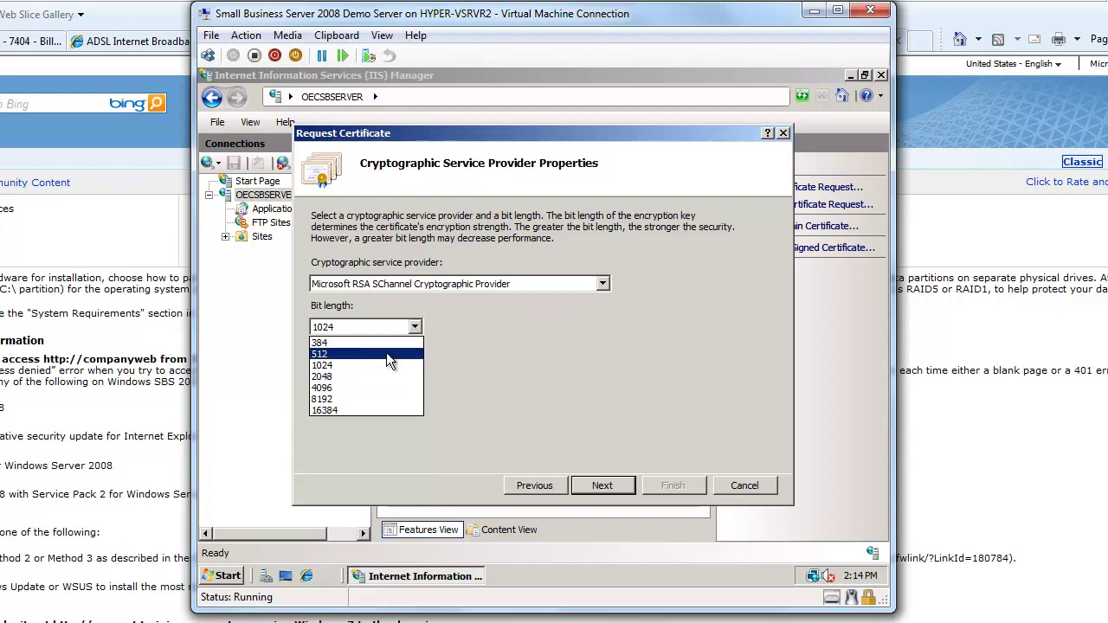
click(369, 376)
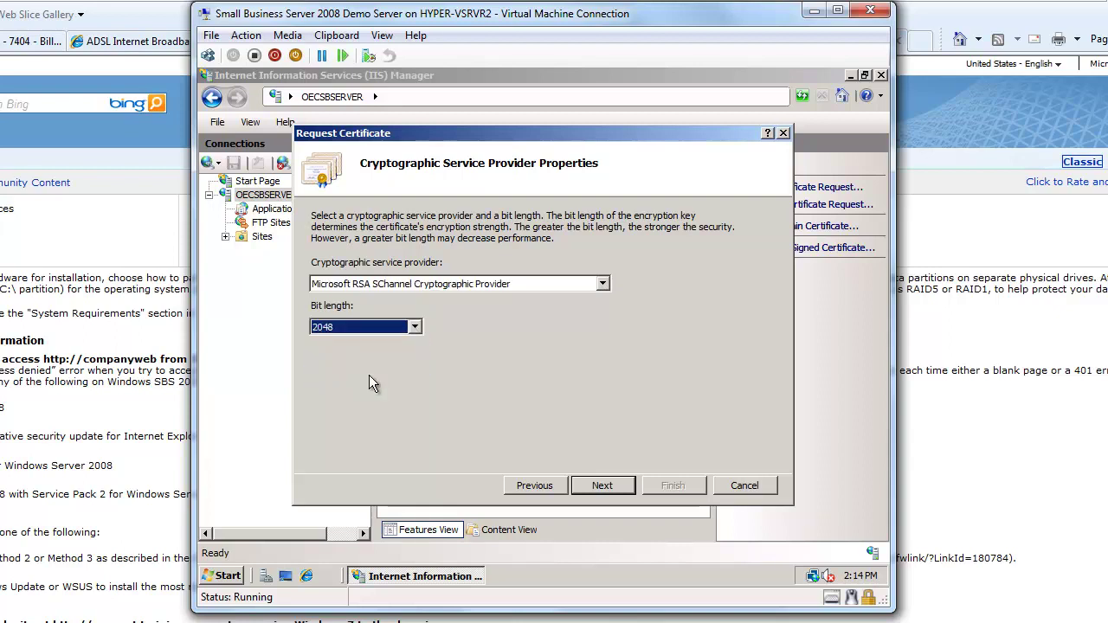
Save the certificate request as c:\certreq.txt and finish the wizard.
click(603, 485)
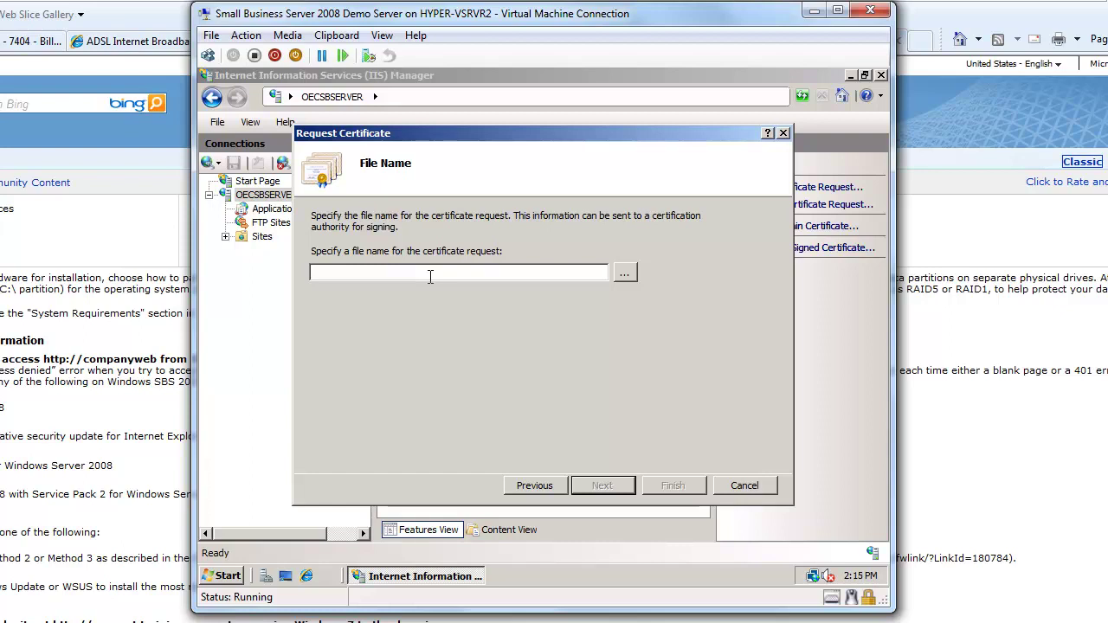
text(certre)
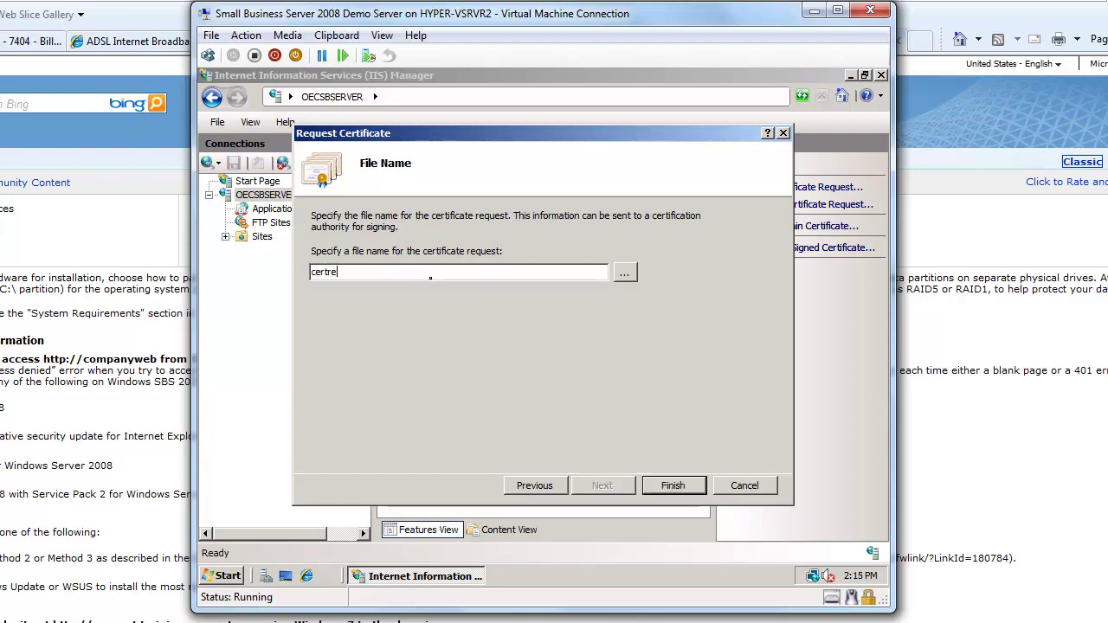
text(q.txt)
key(Home)
text(c:\)
click(674, 485)
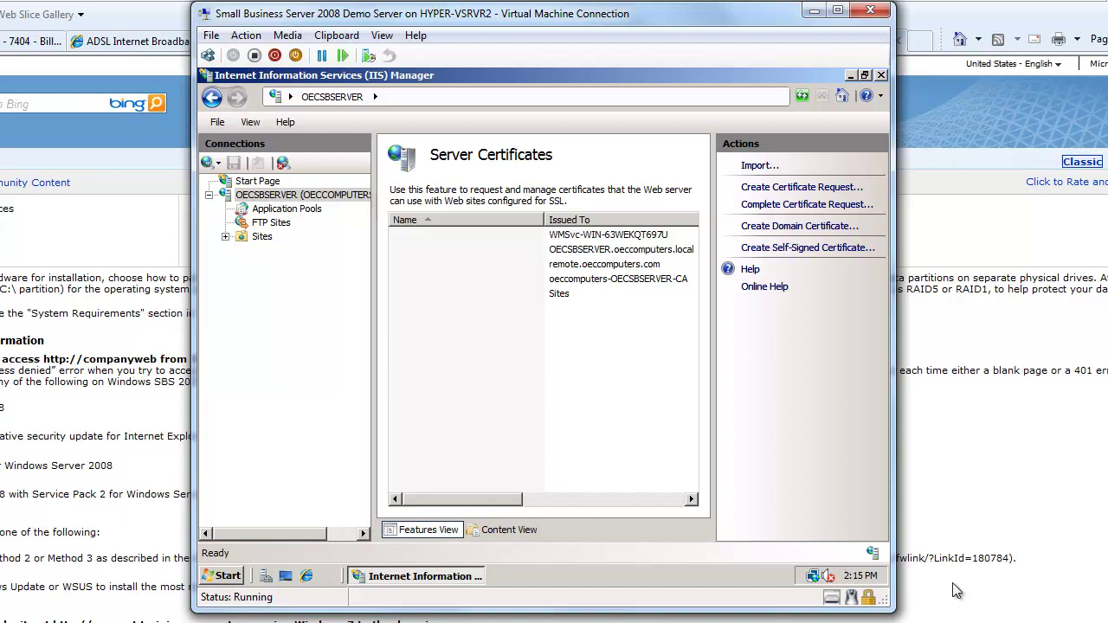
Clear the open windows to reveal the server desktop.
mouse_move(862, 575)
click(306, 576)
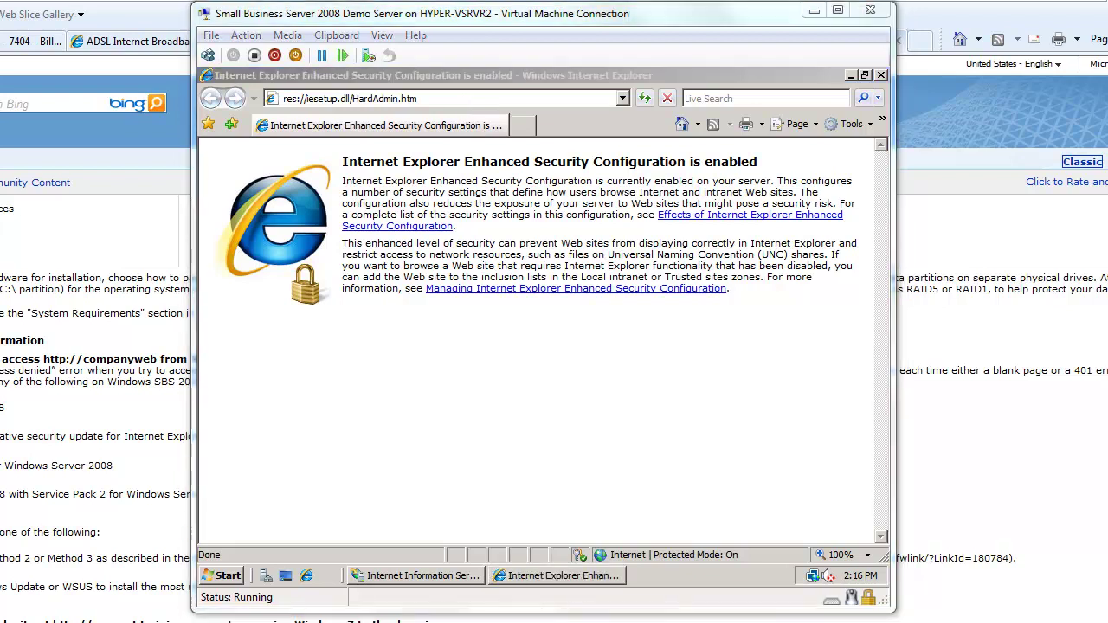
Launch Server Manager and turn IE Enhanced Security Configuration off for Administrators and Users.
click(265, 578)
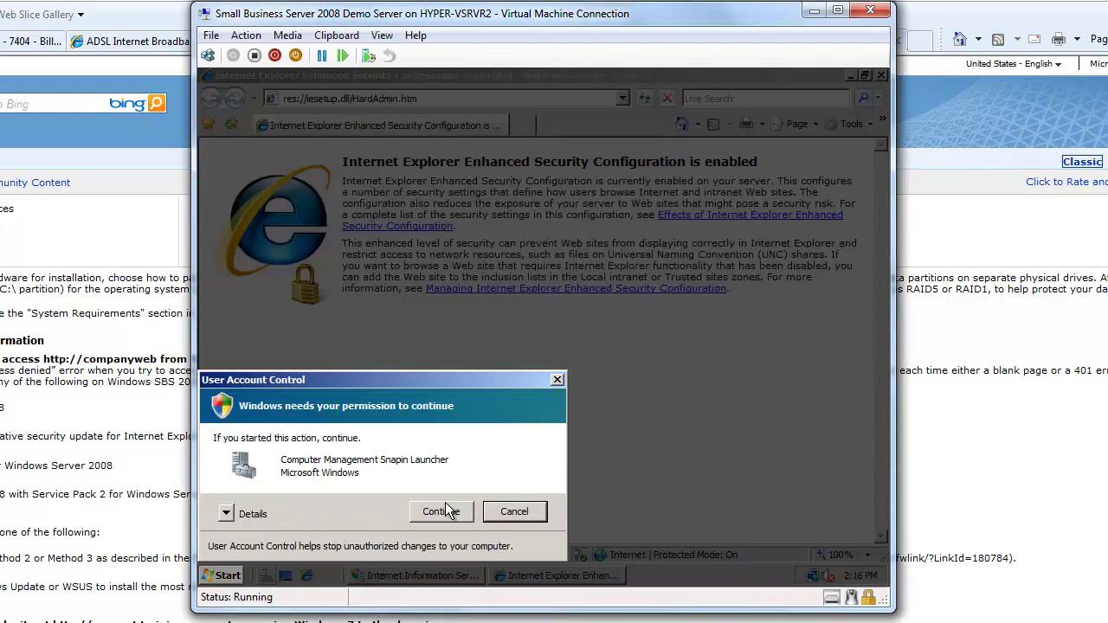
click(445, 511)
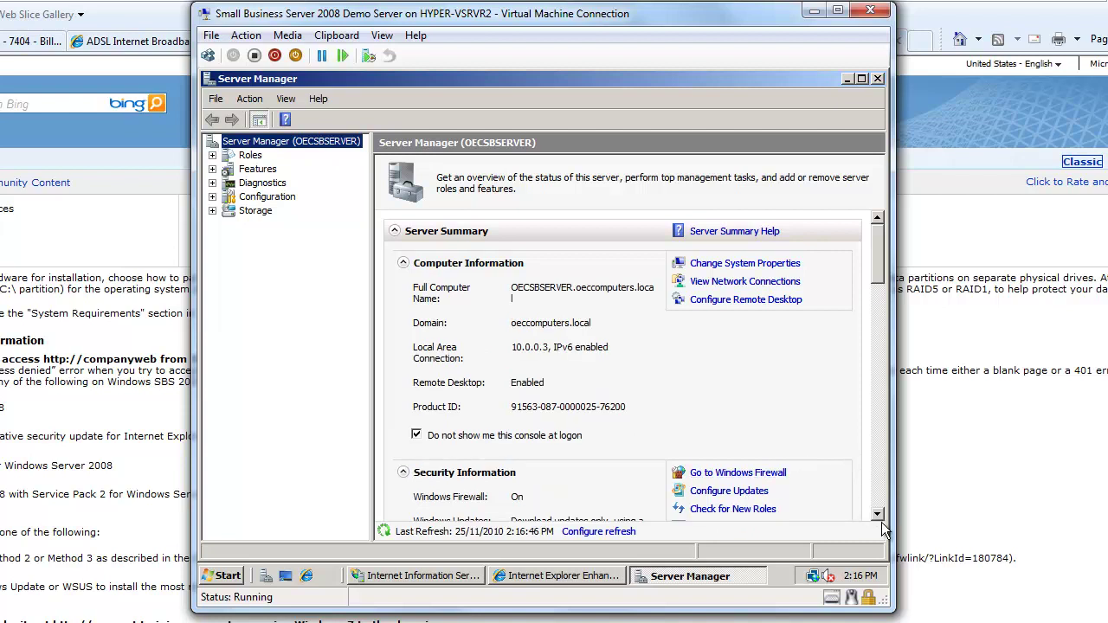
scroll(883, 511, down, 3)
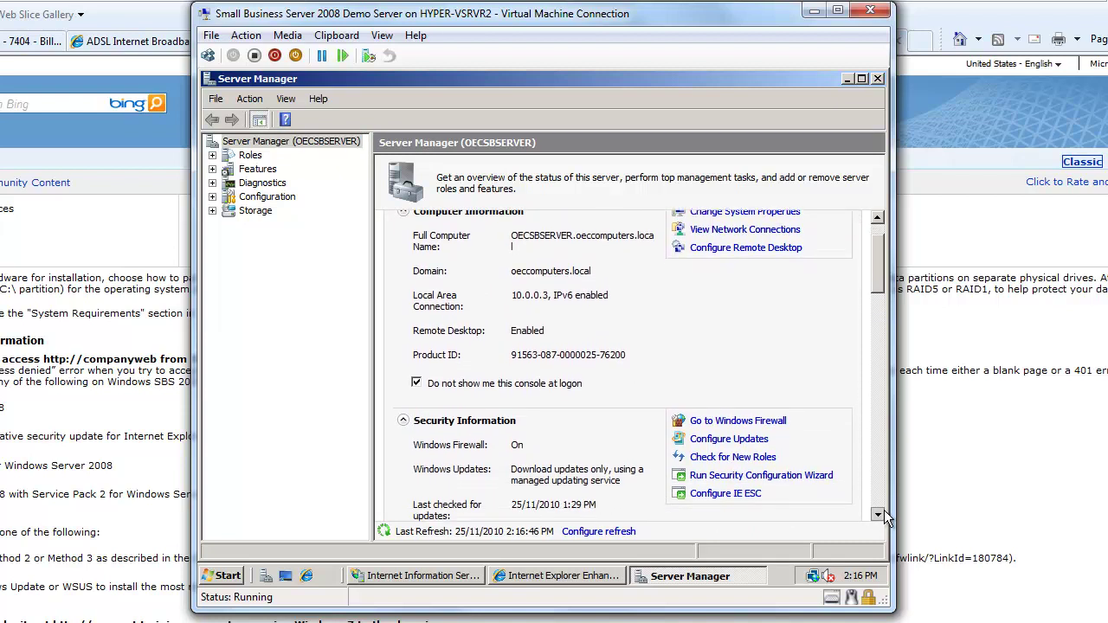
scroll(884, 515, down, 5)
click(736, 435)
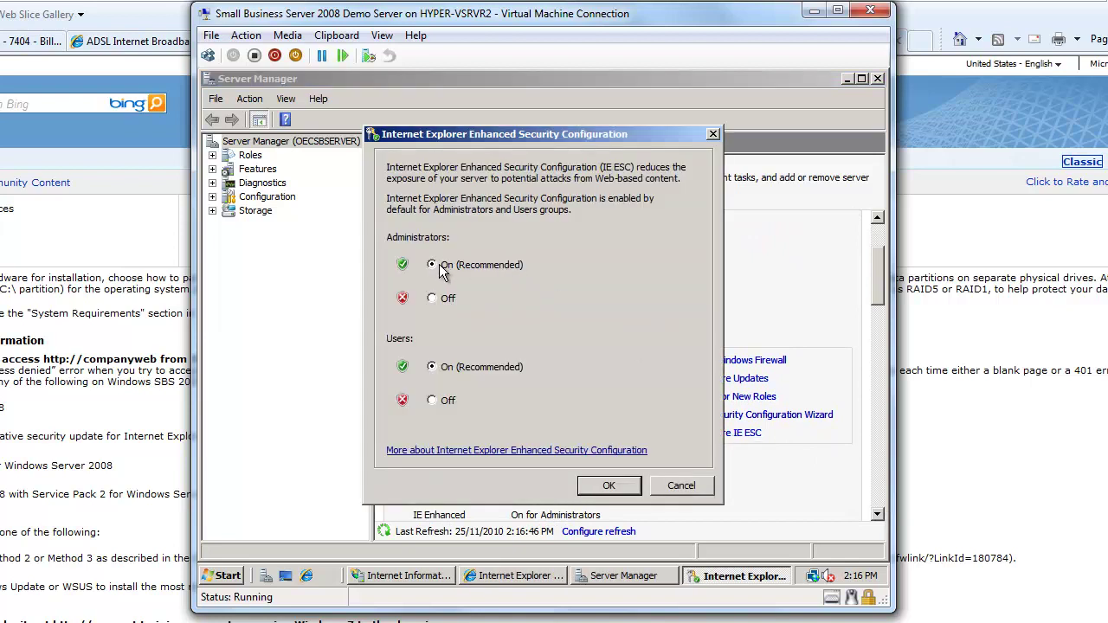
click(437, 299)
click(435, 403)
click(628, 486)
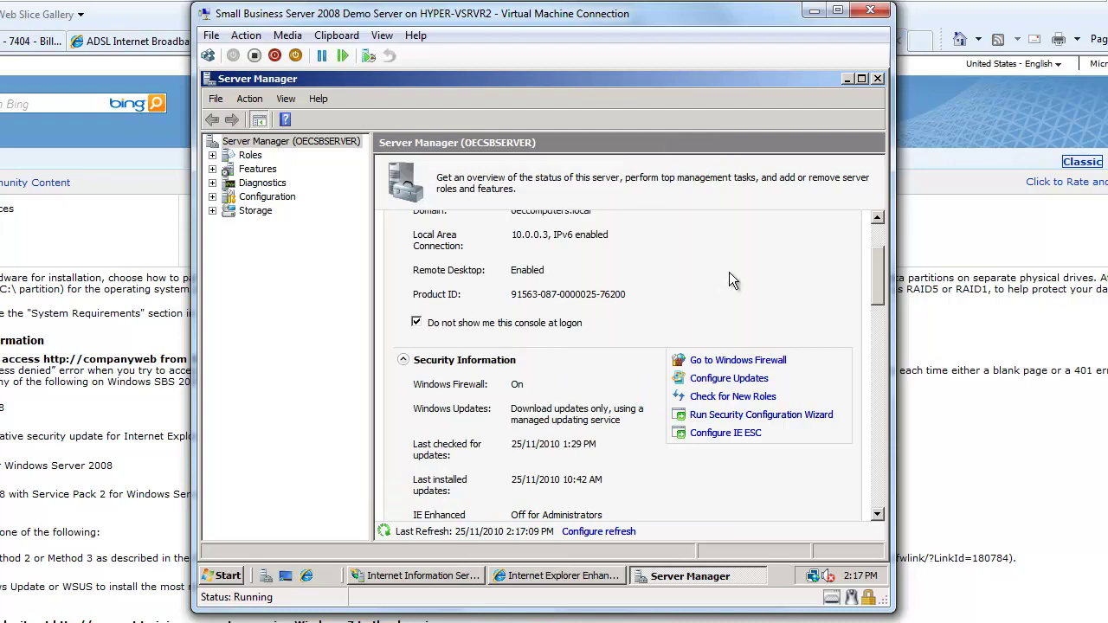
click(877, 79)
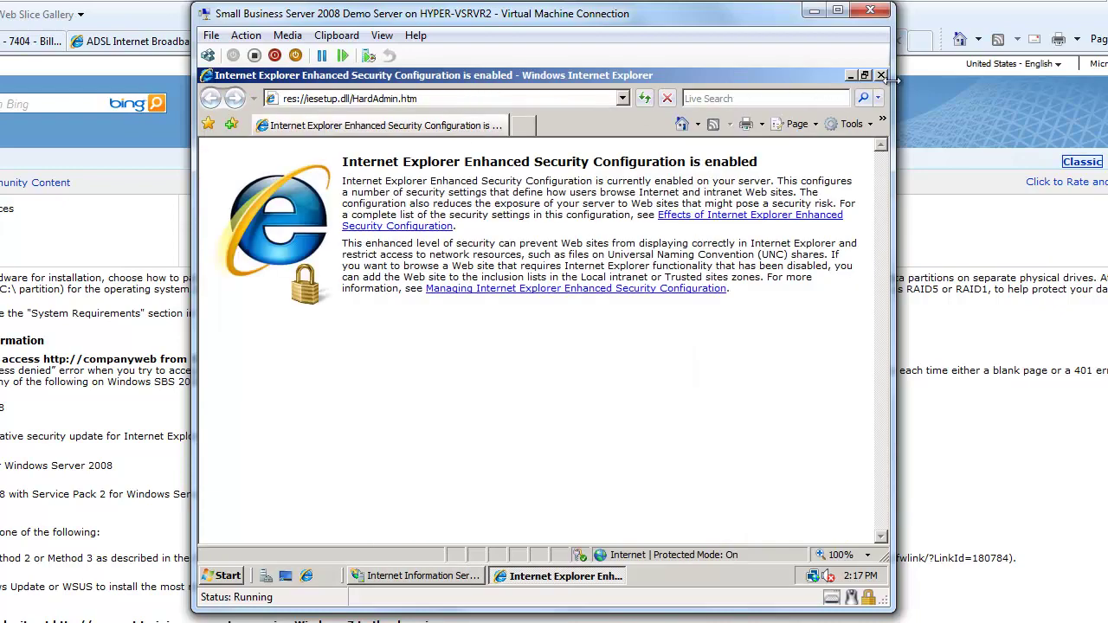
click(881, 76)
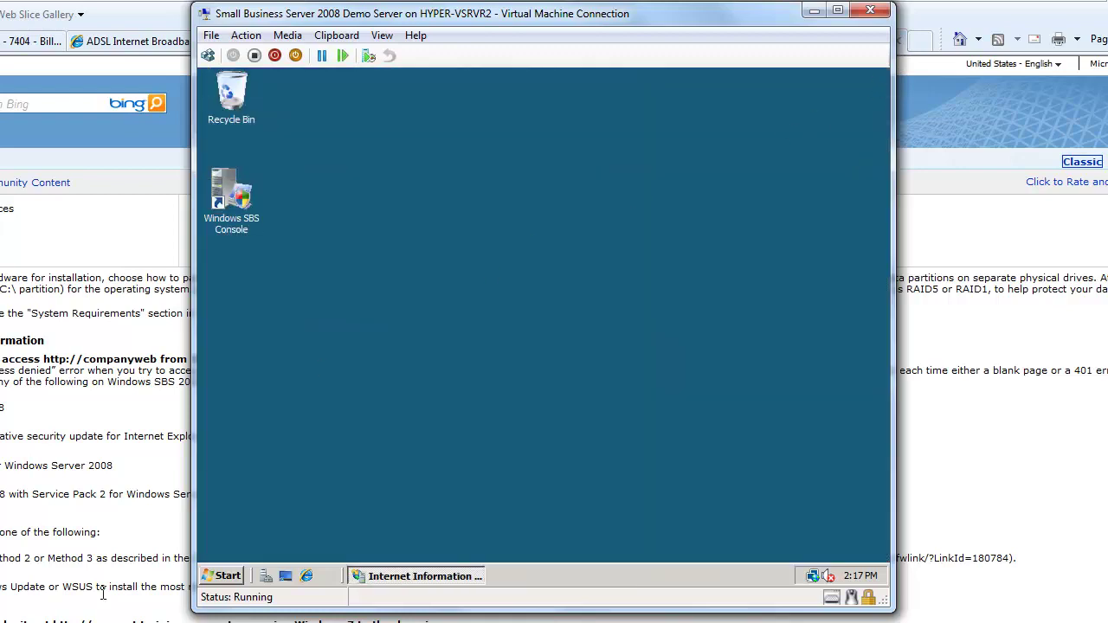
click(307, 573)
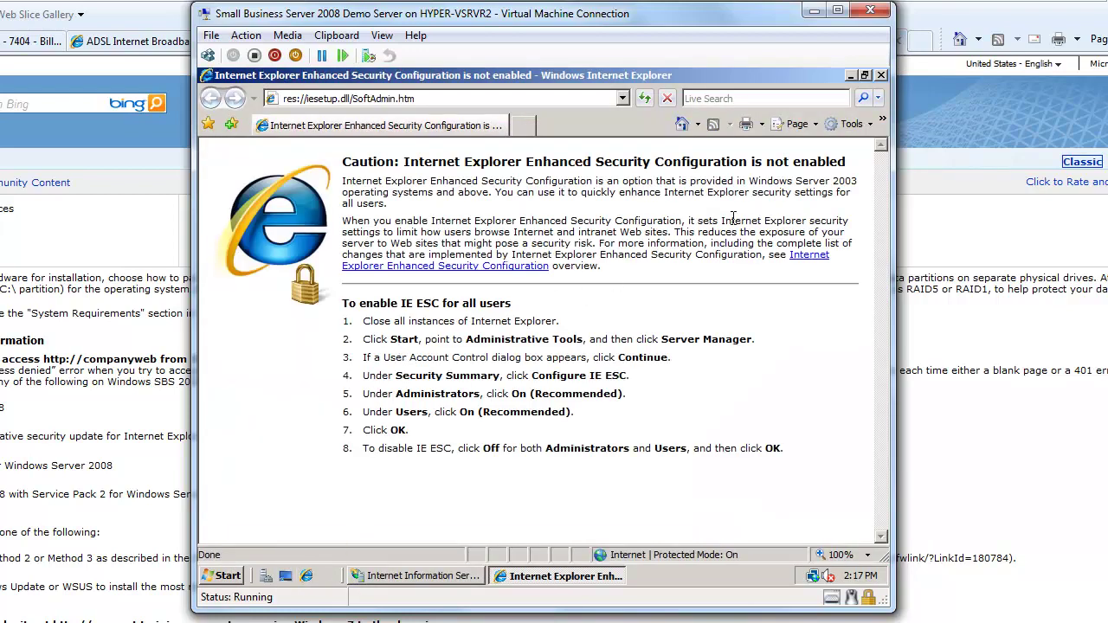
click(474, 98)
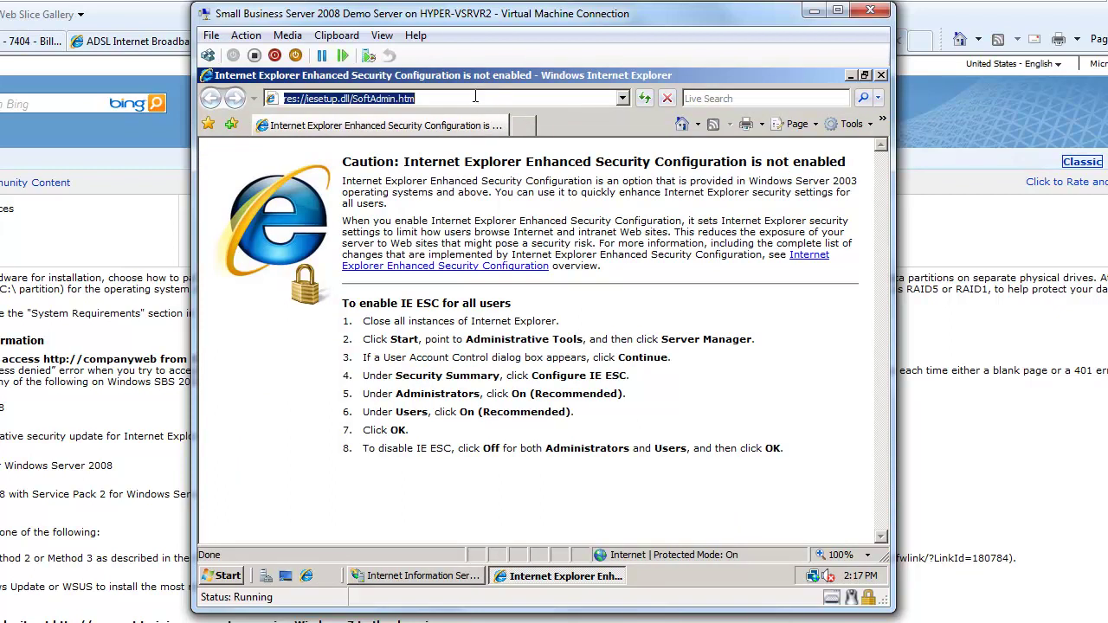
text(www.)
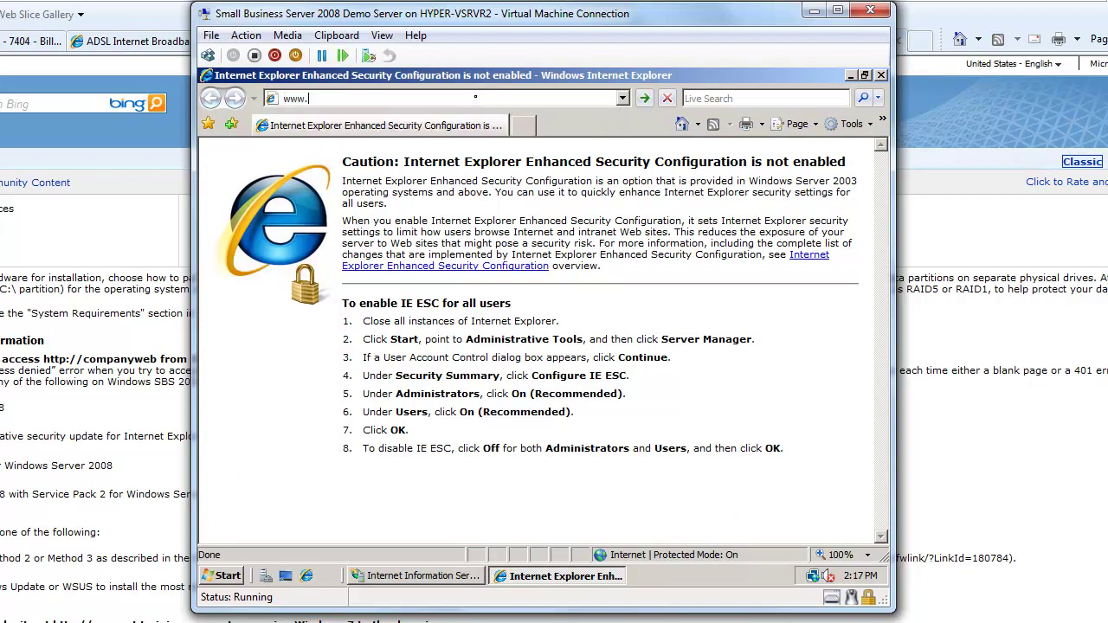
text(godaddy.com)
key(Return)
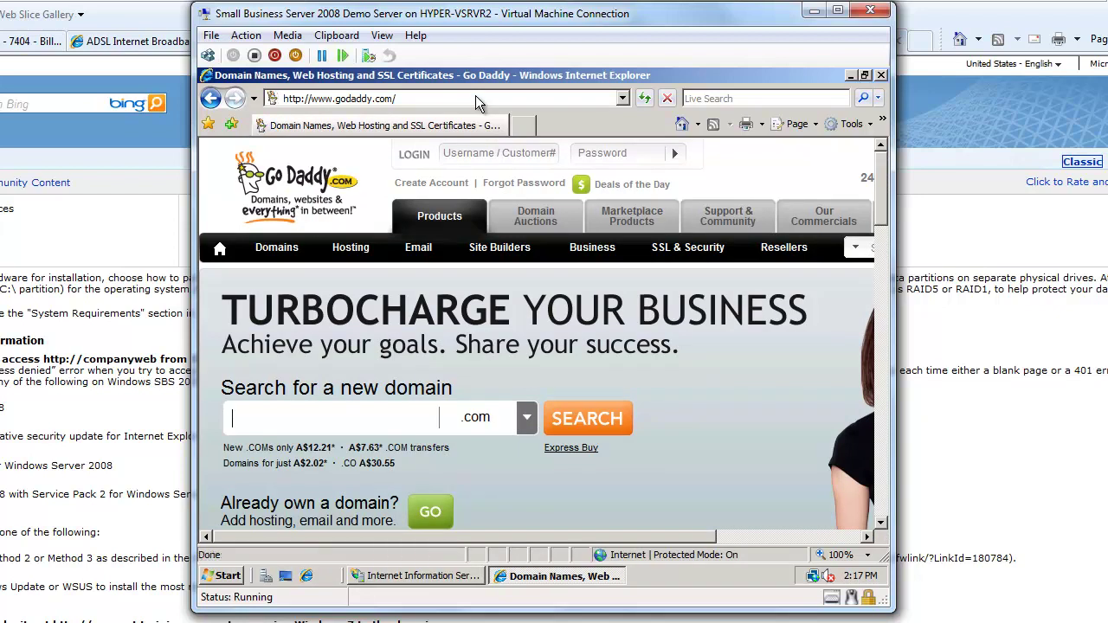
Sign in to the GoDaddy account and go to the SSL Certificates page.
click(475, 152)
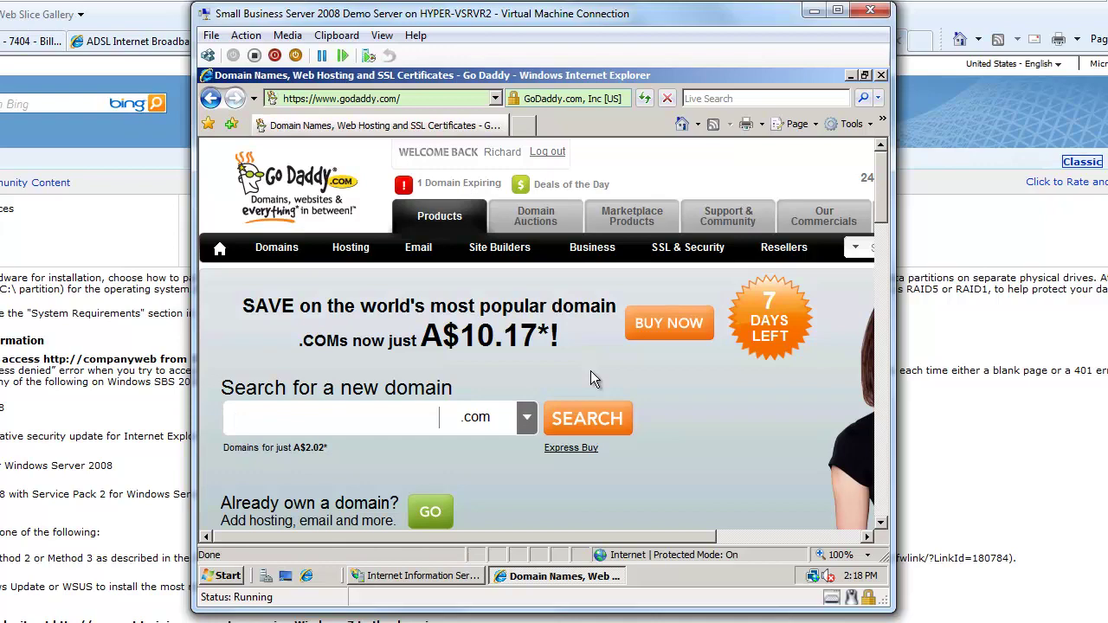
click(700, 251)
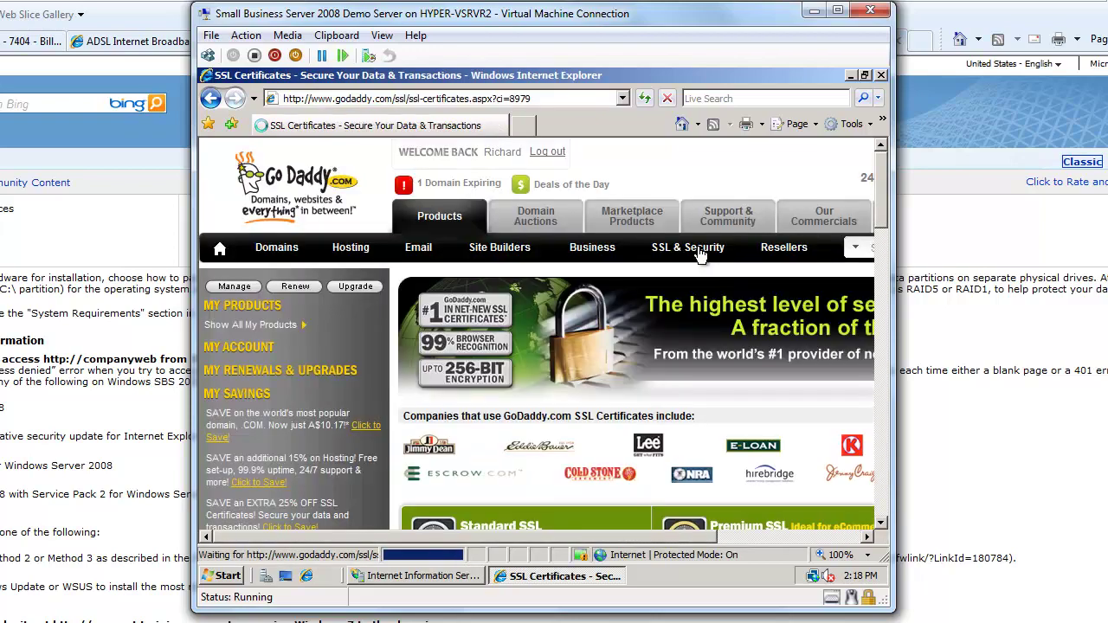
click(881, 523)
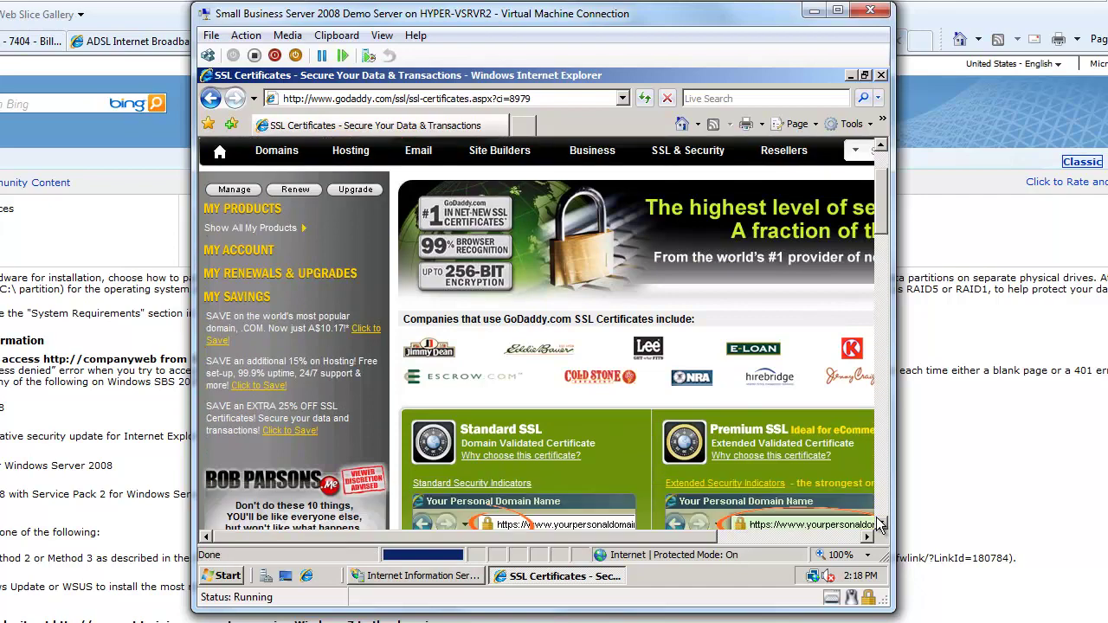
scroll(881, 523, down, 4)
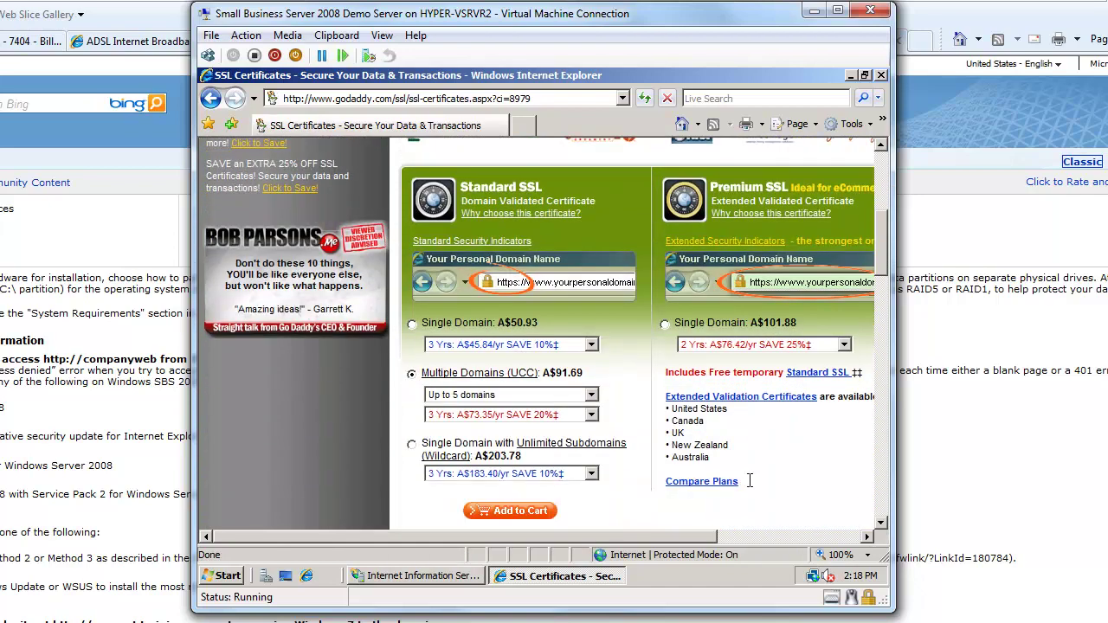
Add a 2-year Single Domain with Unlimited Subdomains (Wildcard) certificate to the cart.
mouse_move(504, 447)
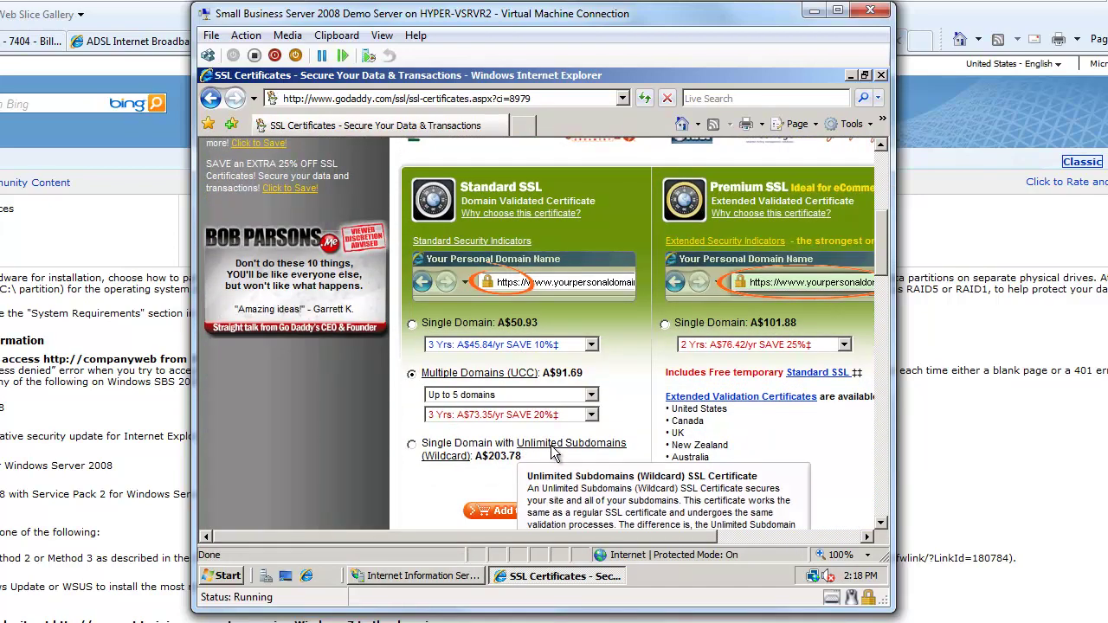
click(412, 446)
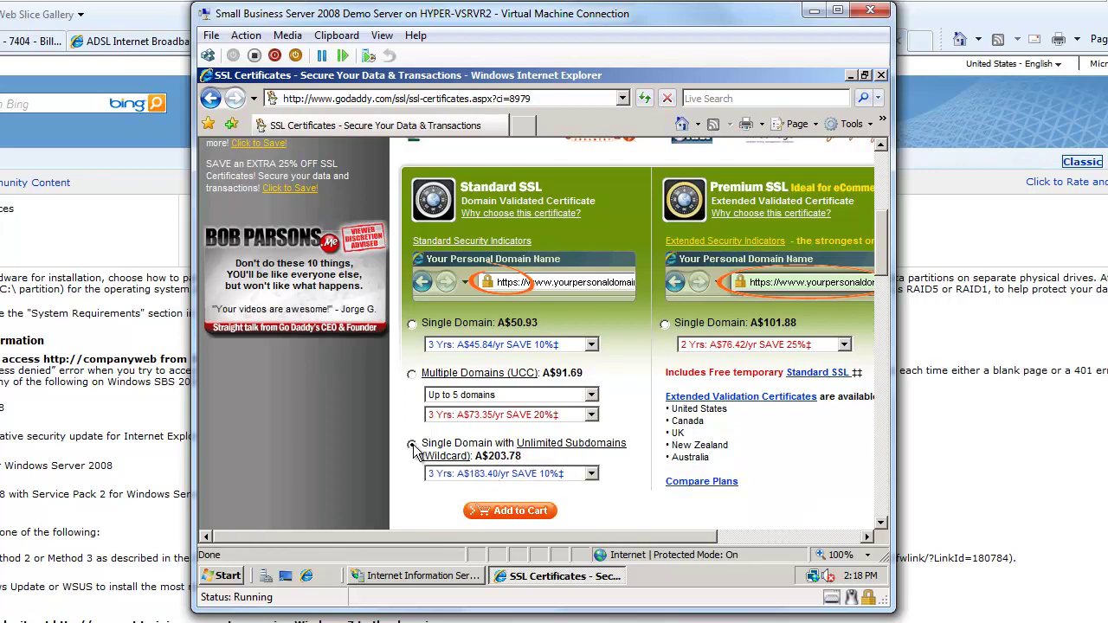
click(591, 475)
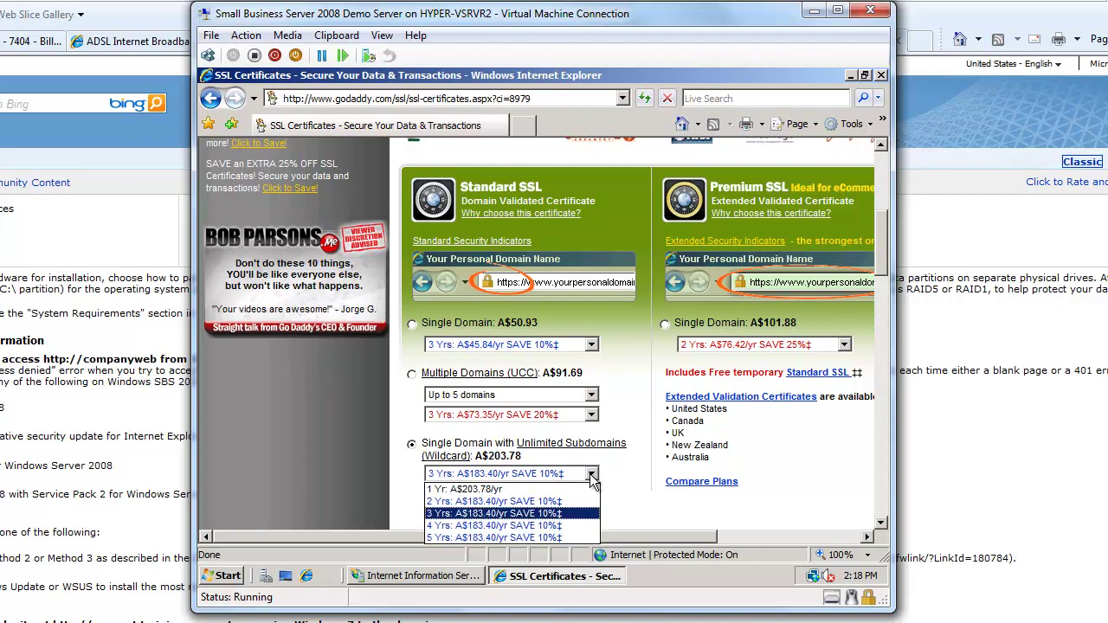
click(538, 503)
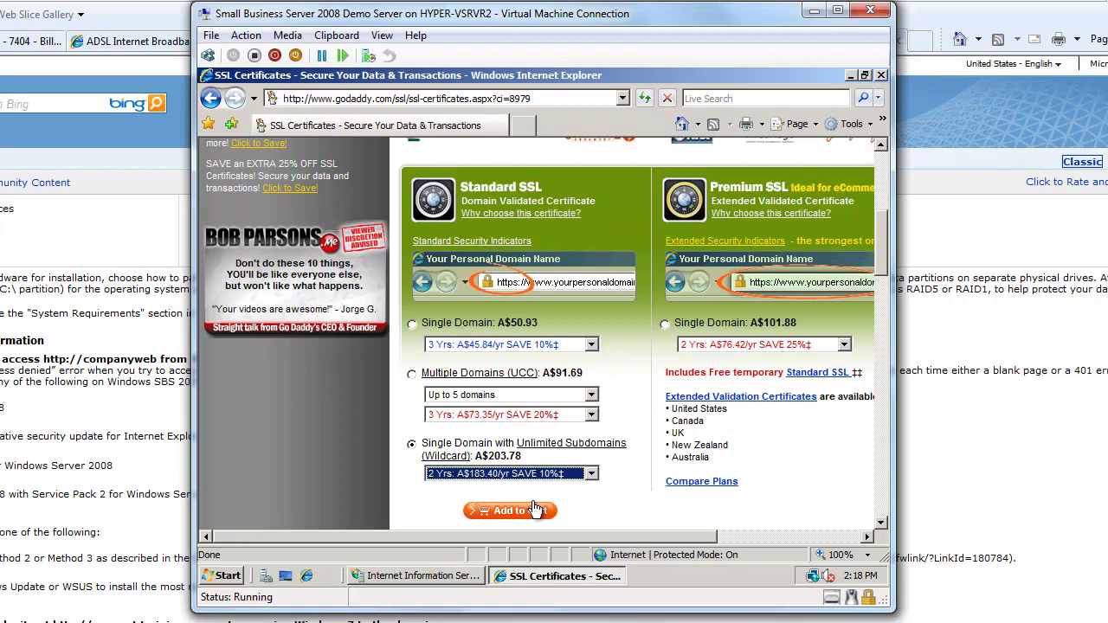
click(520, 518)
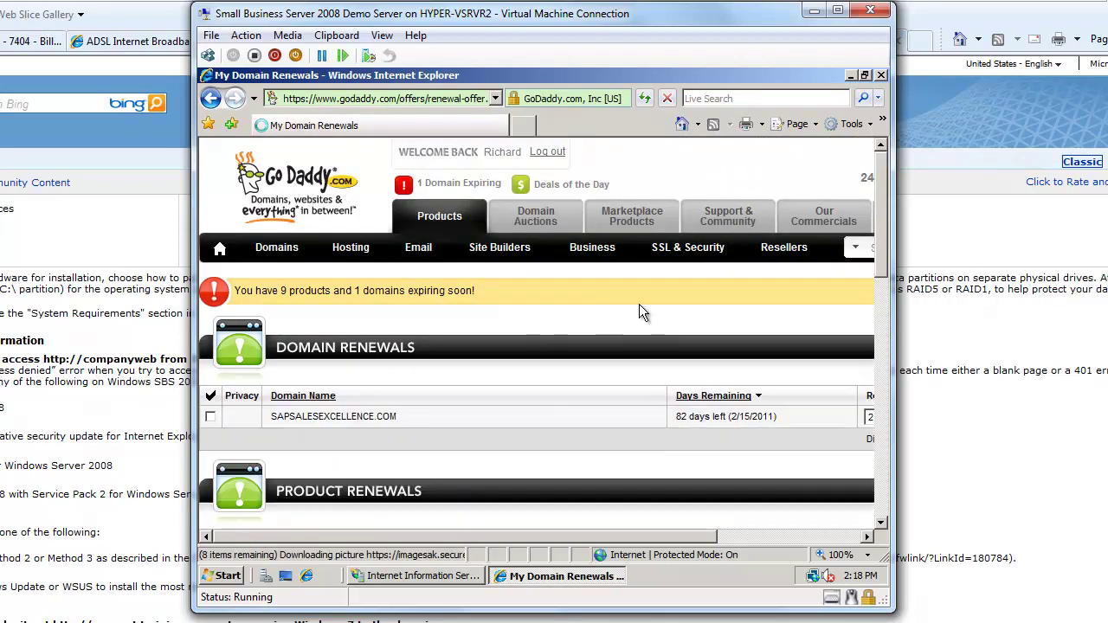
drag(885, 227, 873, 377)
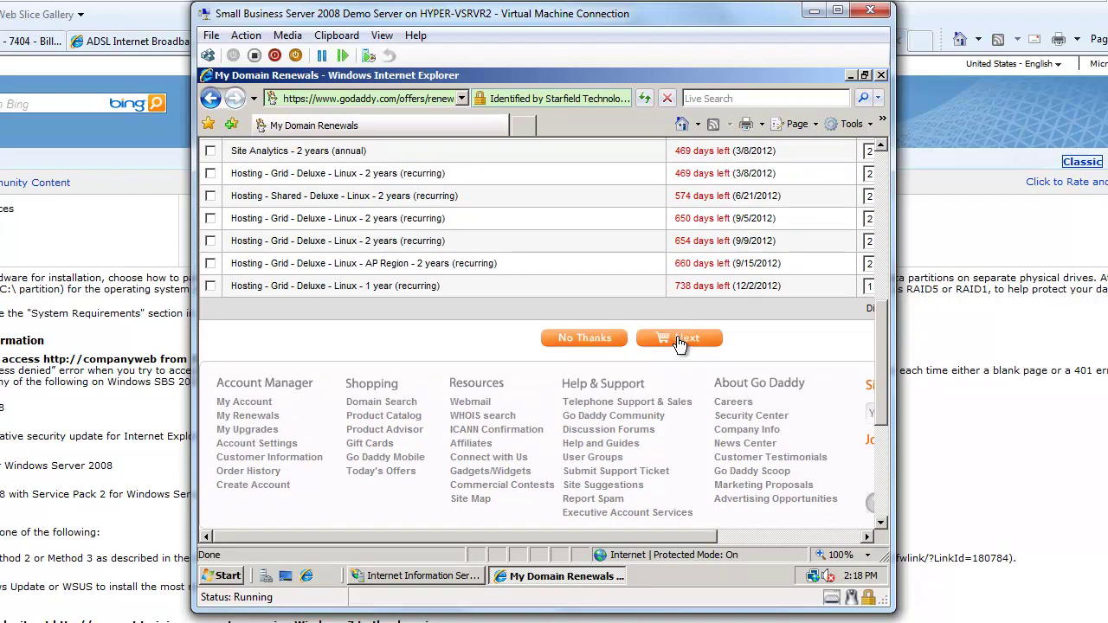
Skip the renewal offers and decline the hosting add-ons to reach the shopping cart.
click(575, 343)
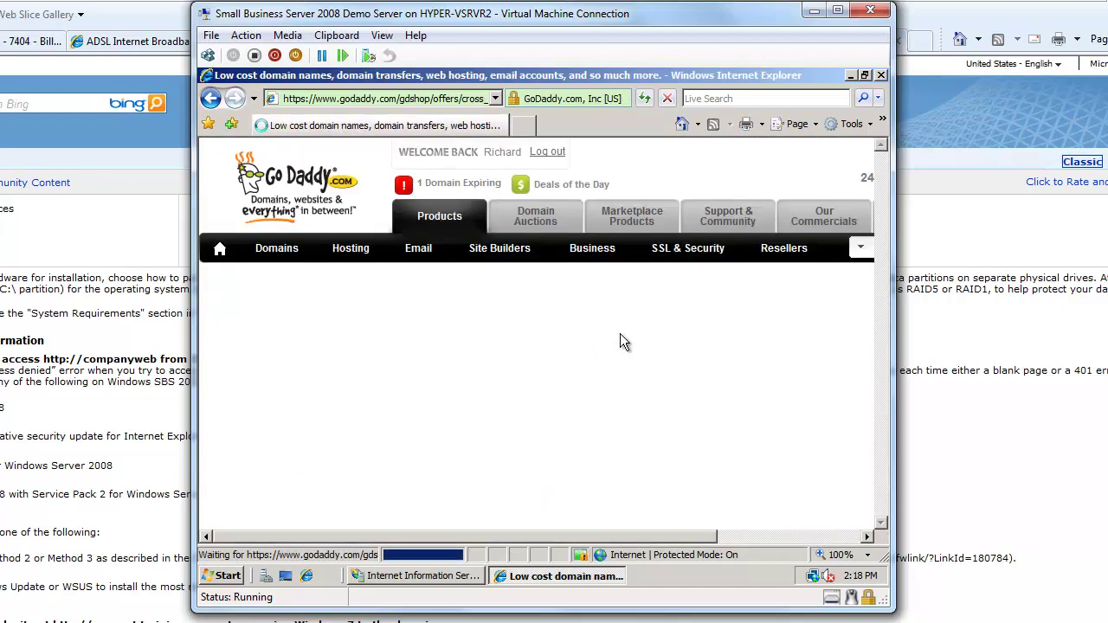
scroll(676, 364, down, 6)
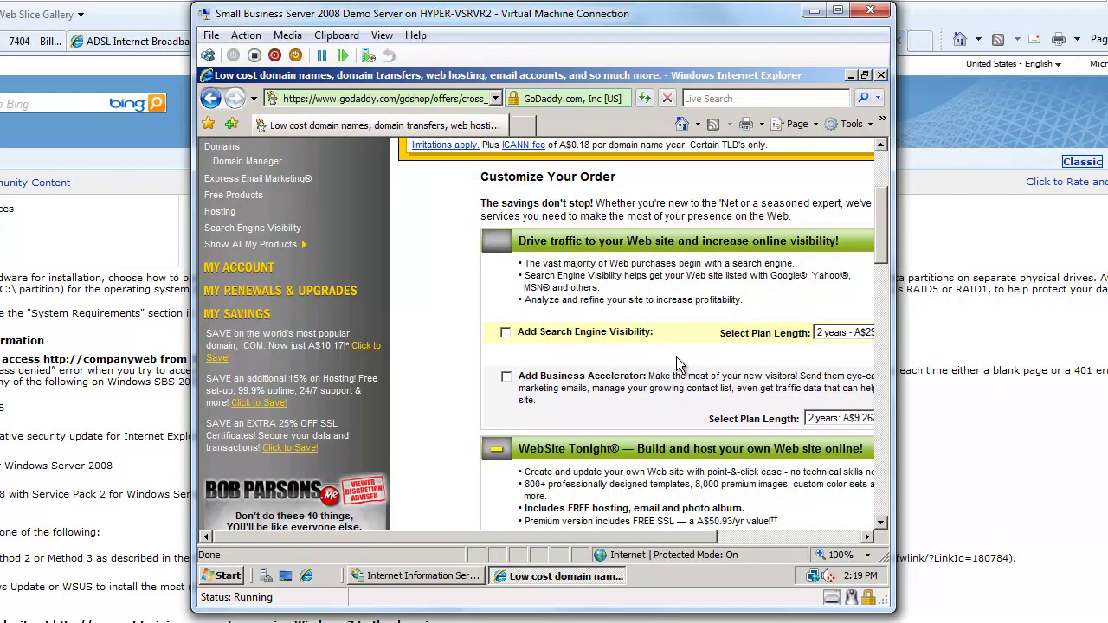
scroll(677, 364, down, 5)
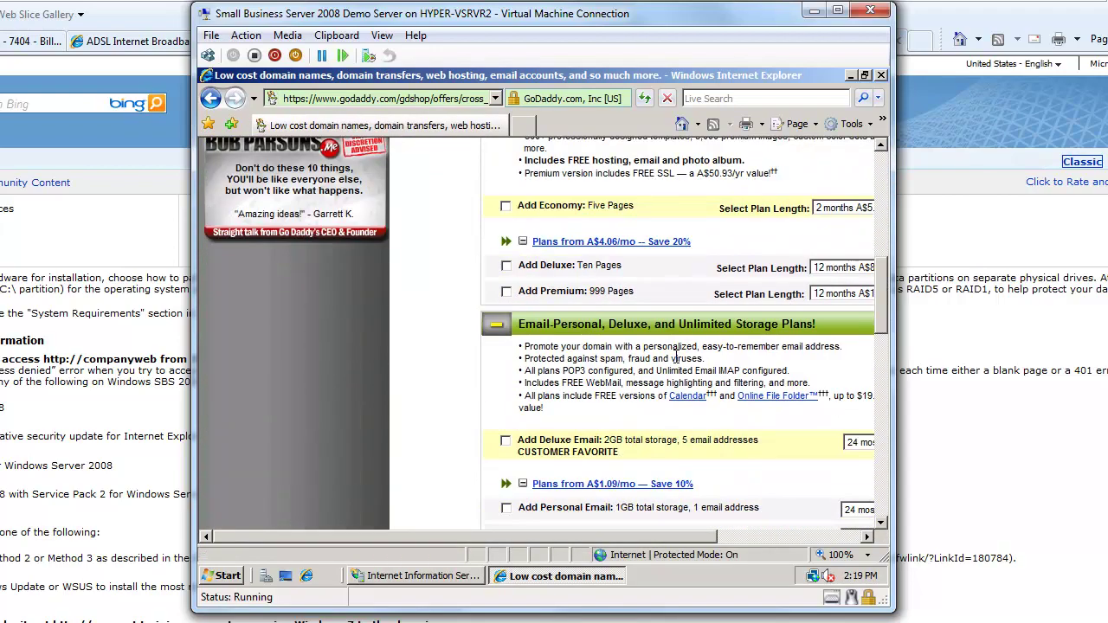
scroll(678, 366, down, 5)
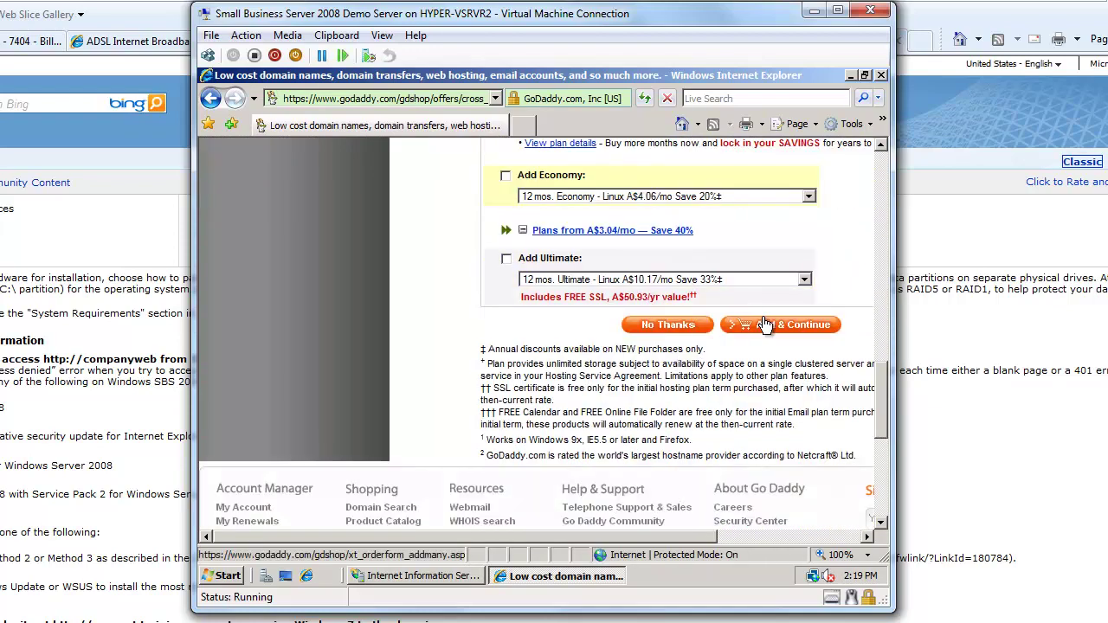
click(674, 331)
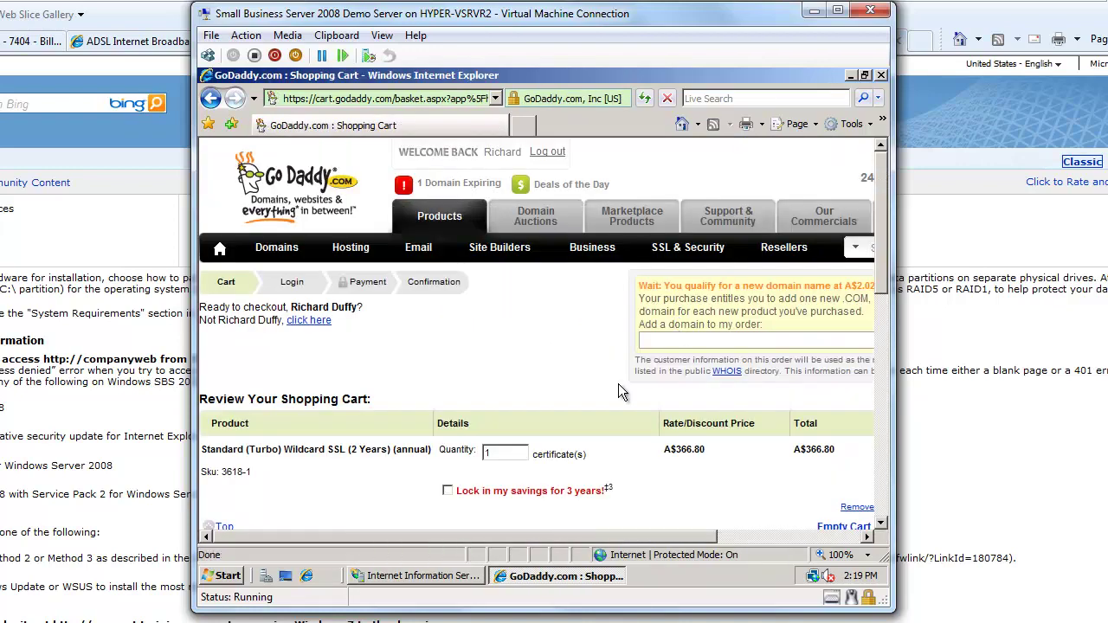
Proceed from the cart's Order Summary to checkout.
scroll(619, 385, down, 1)
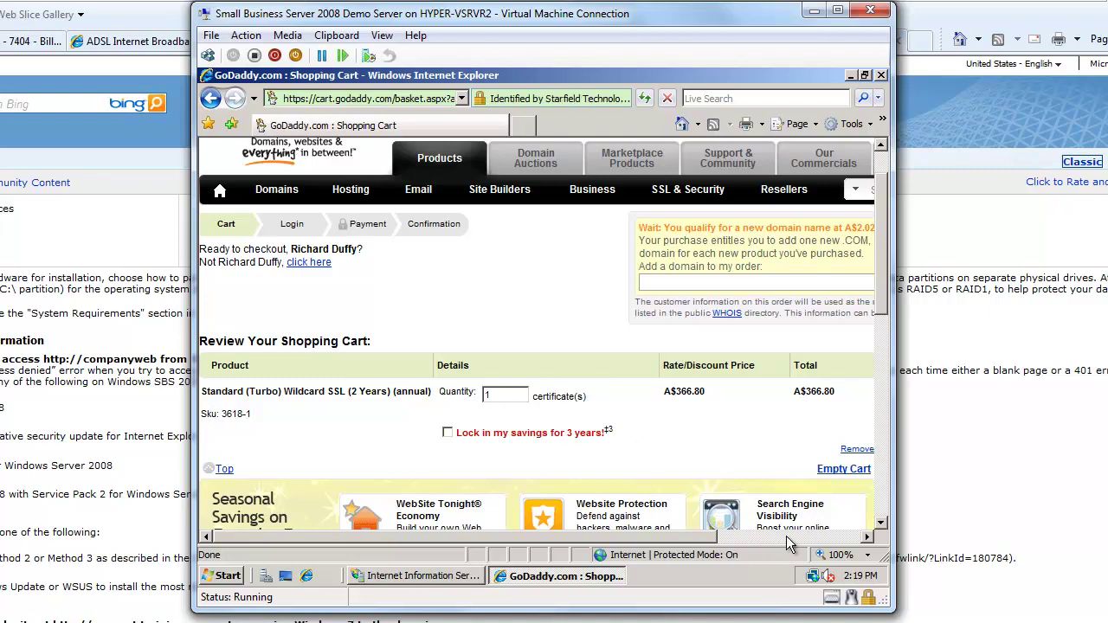
click(786, 536)
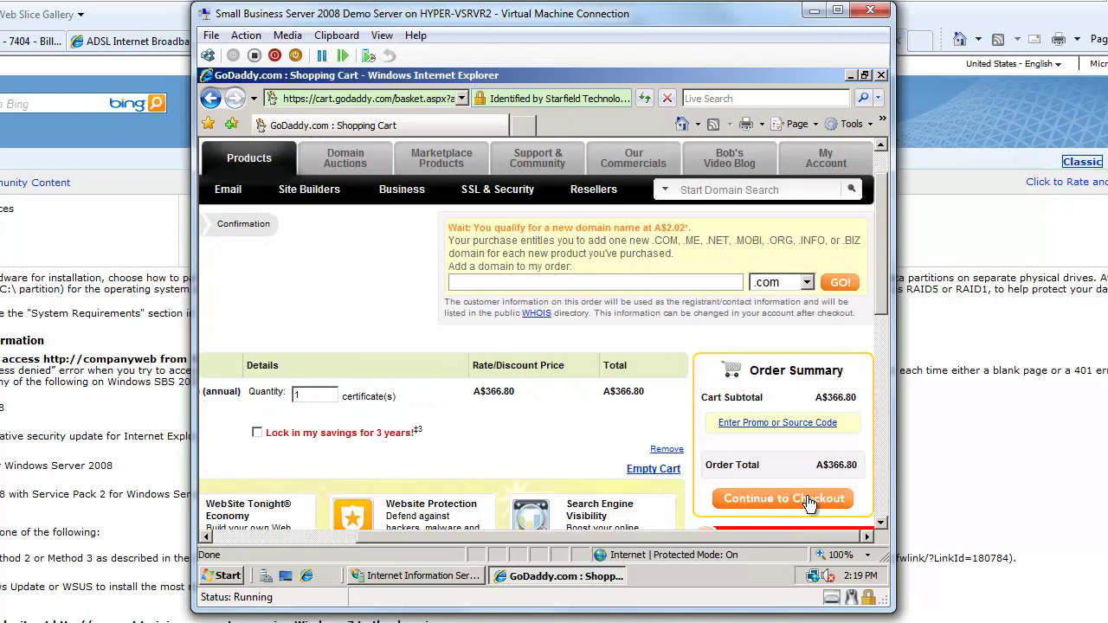
click(810, 504)
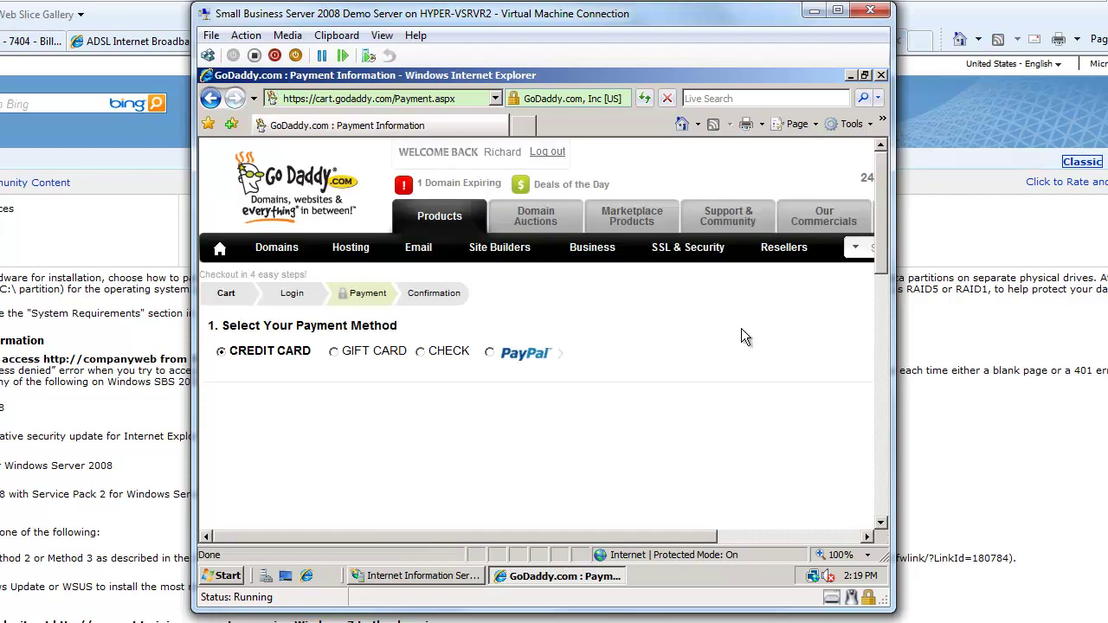
Pay for the wildcard SSL order with the saved PayPal profile and place the order.
click(490, 355)
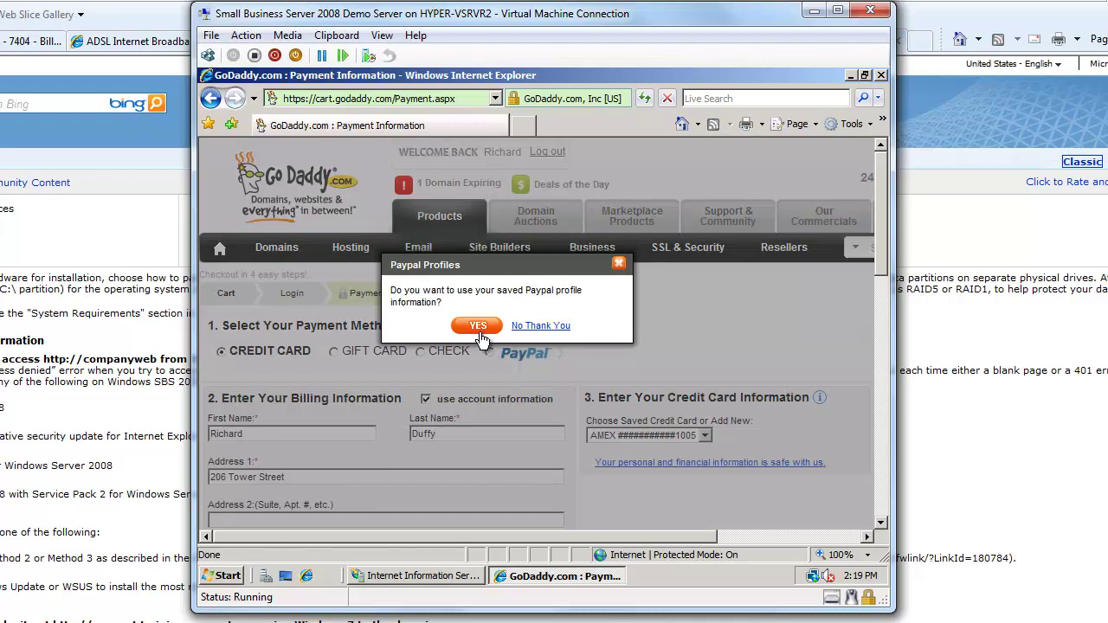
click(477, 327)
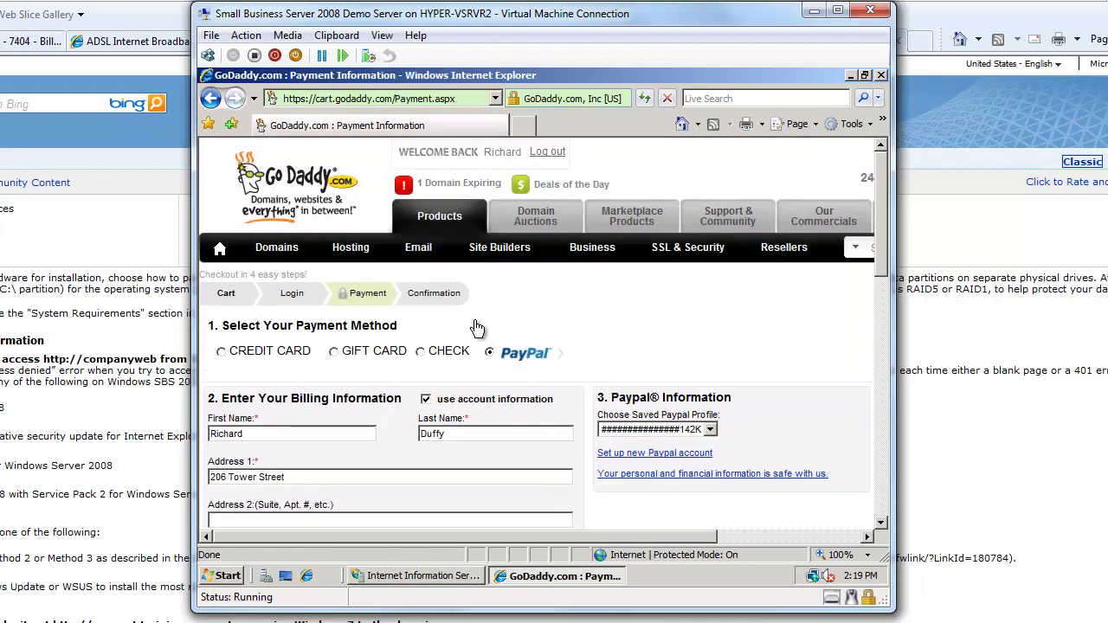
click(883, 510)
click(884, 510)
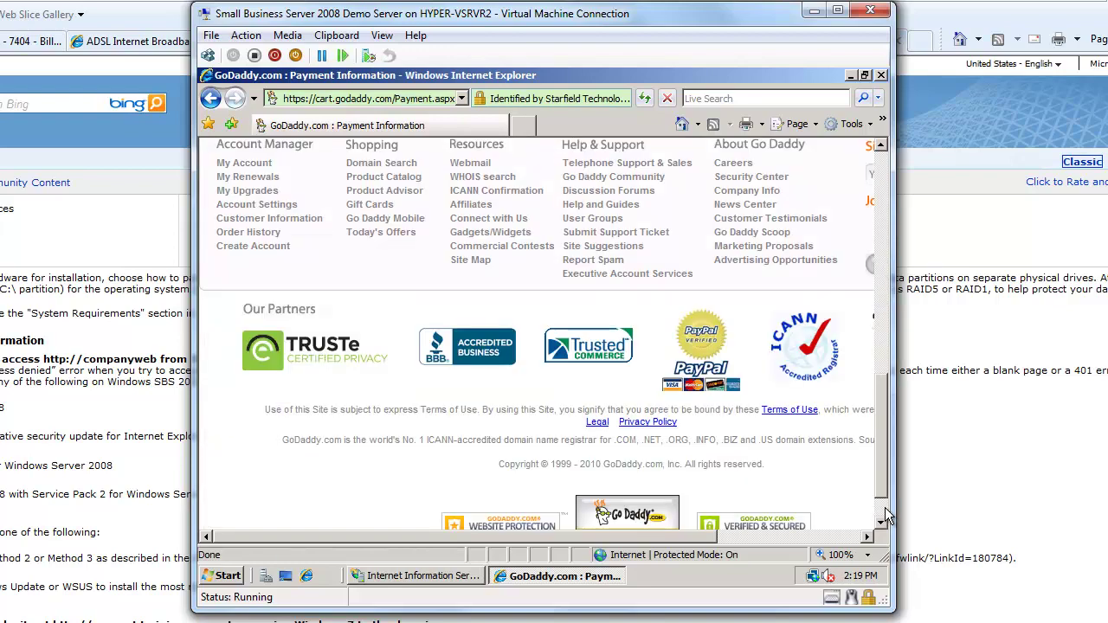
click(883, 514)
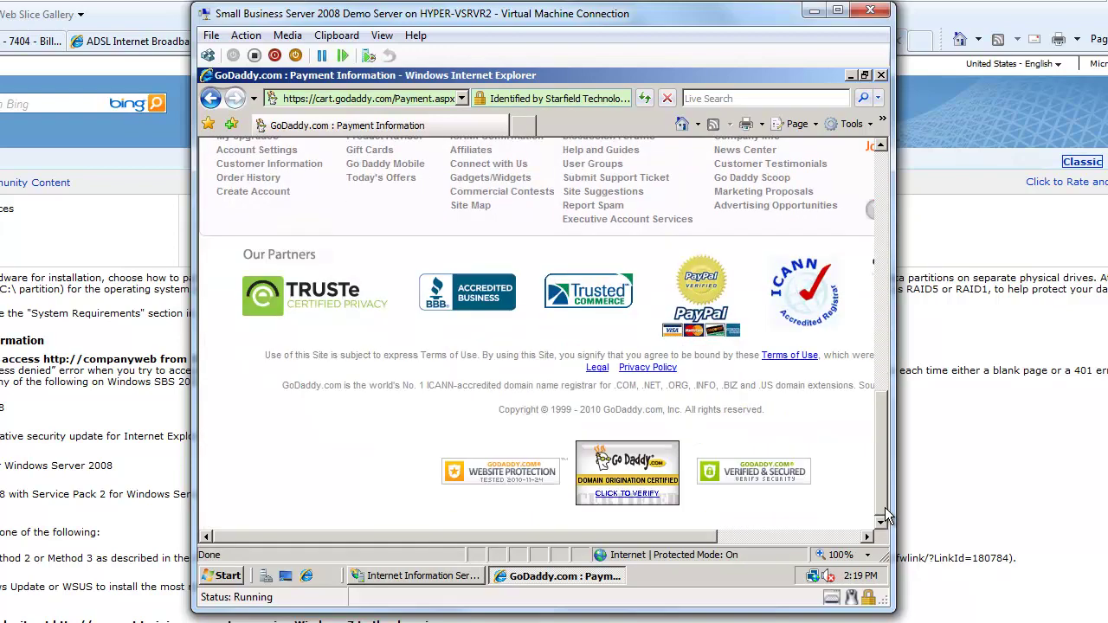
click(820, 538)
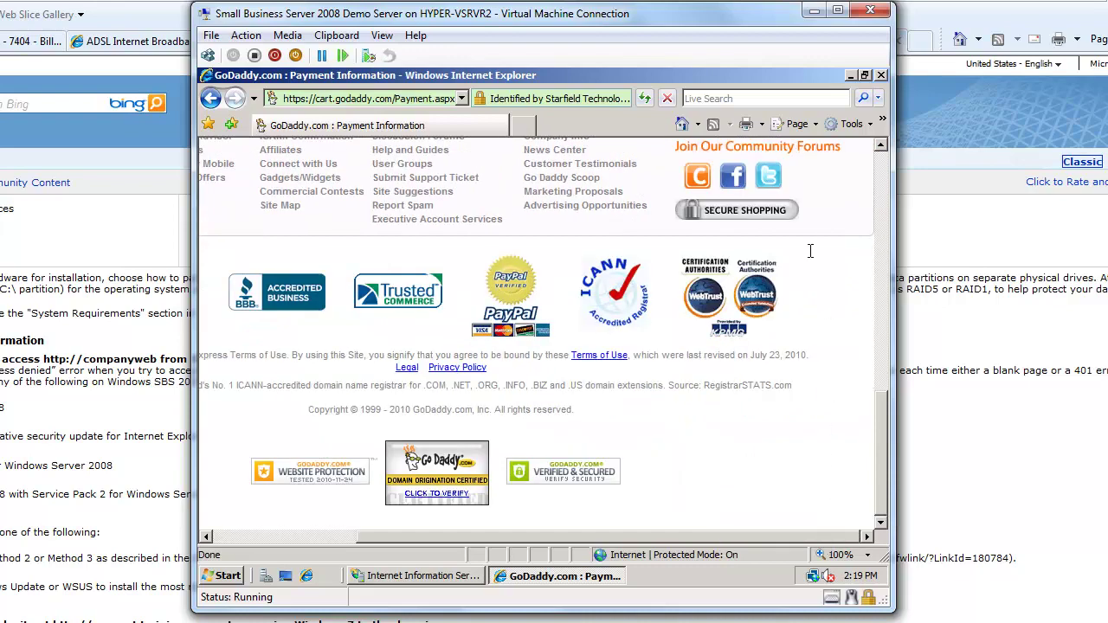
click(880, 157)
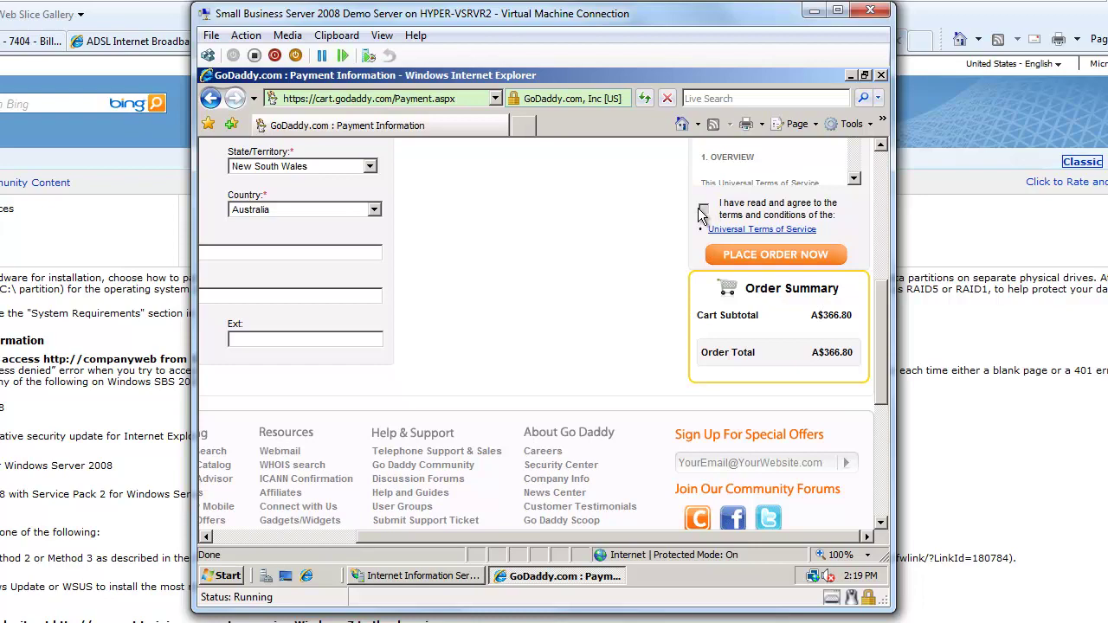
click(752, 256)
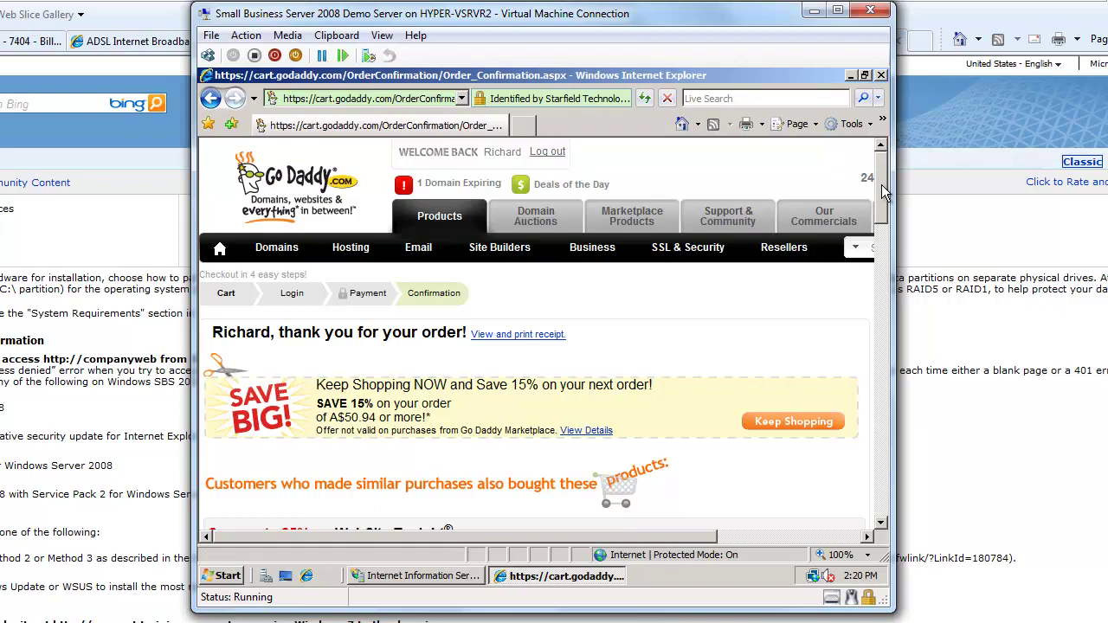
Bring up GoDaddy's SSL & Security menu for SSL certificates.
click(693, 249)
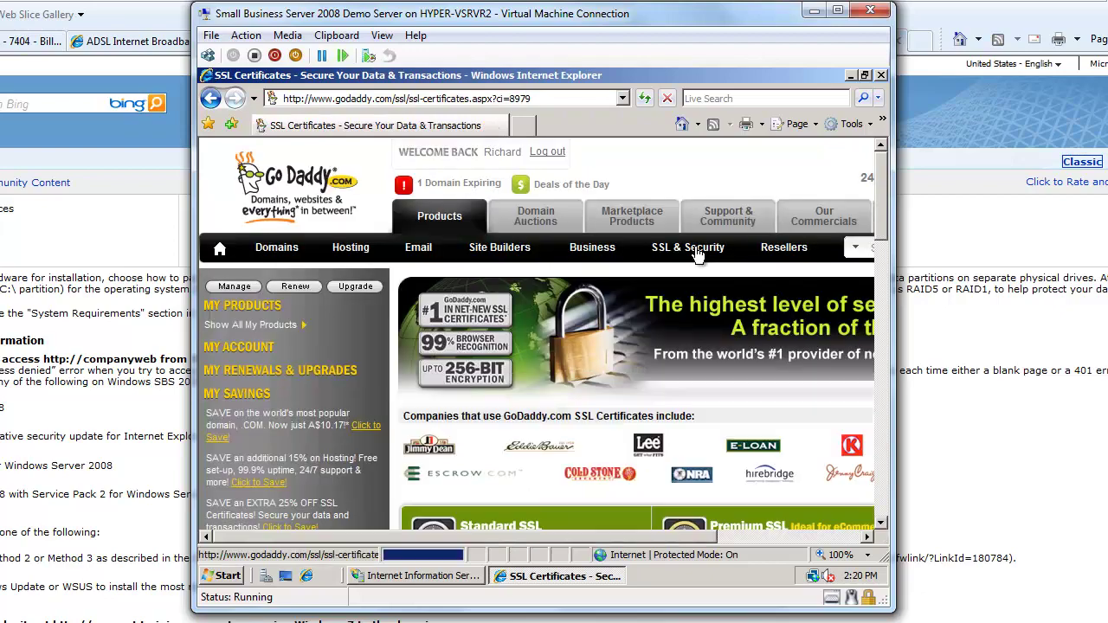
mouse_move(697, 248)
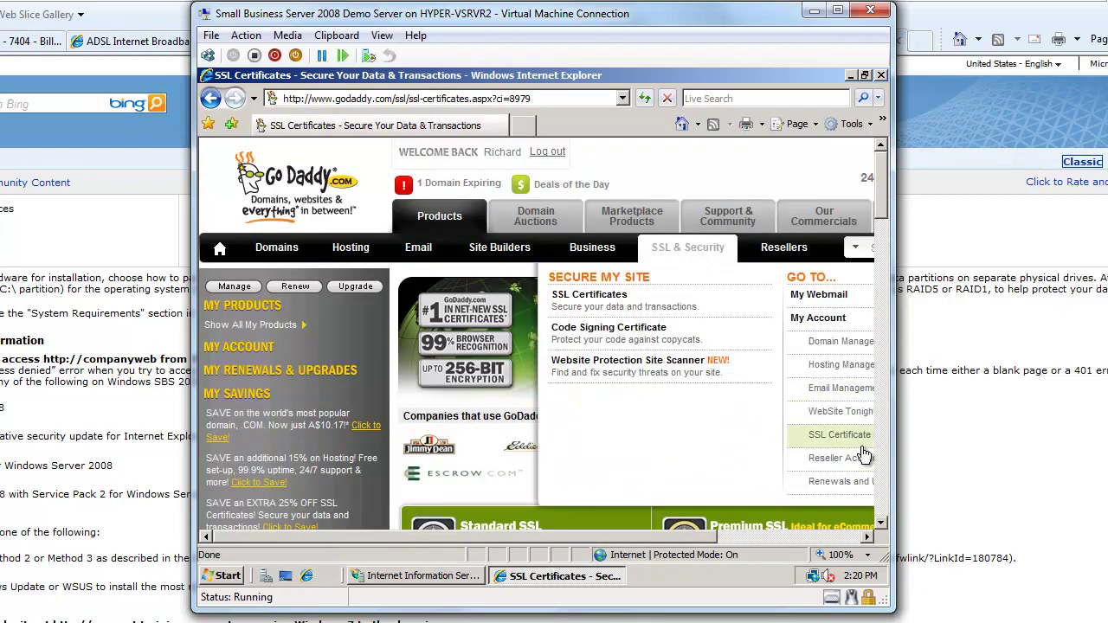
scroll(883, 528, down, 3)
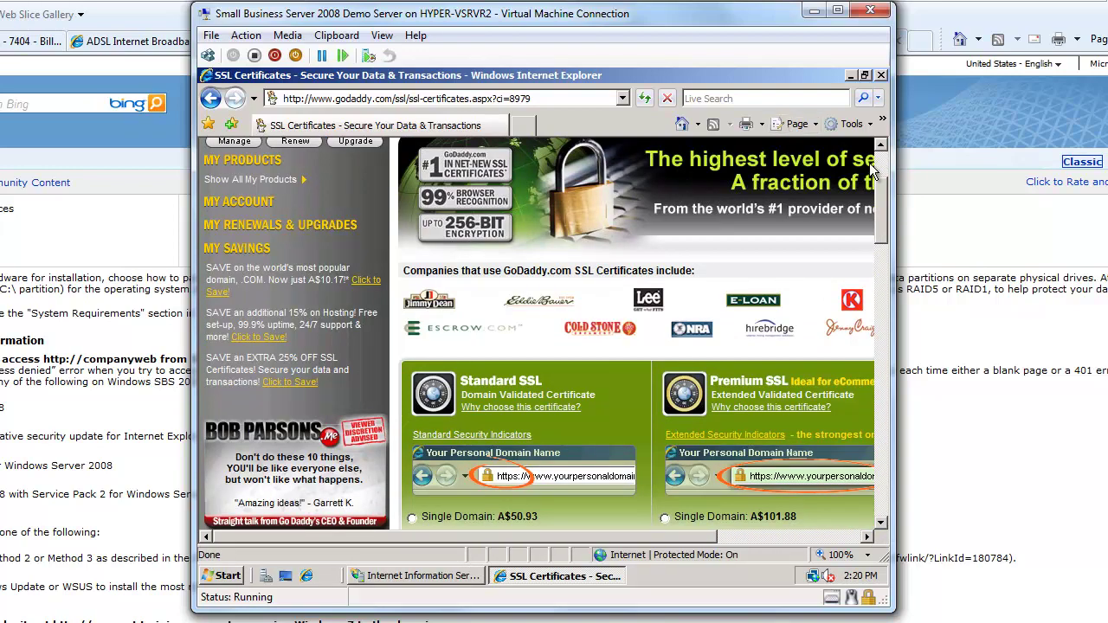
scroll(873, 173, up, 3)
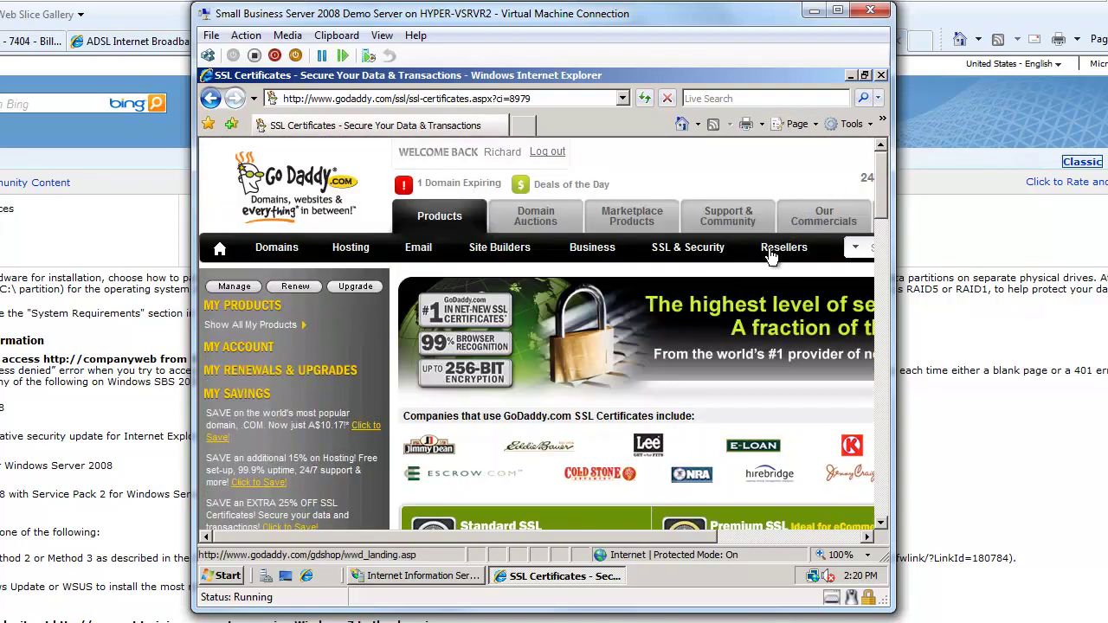
Set Internet Explorer's page zoom to 75% and go to SSL Certificate Management.
click(868, 555)
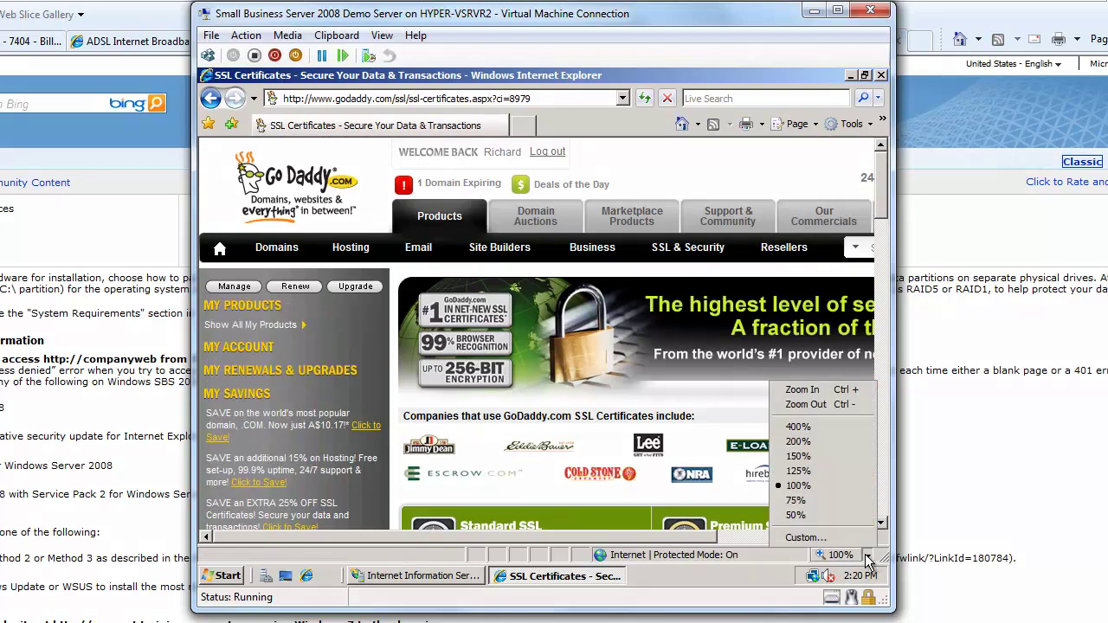
click(805, 515)
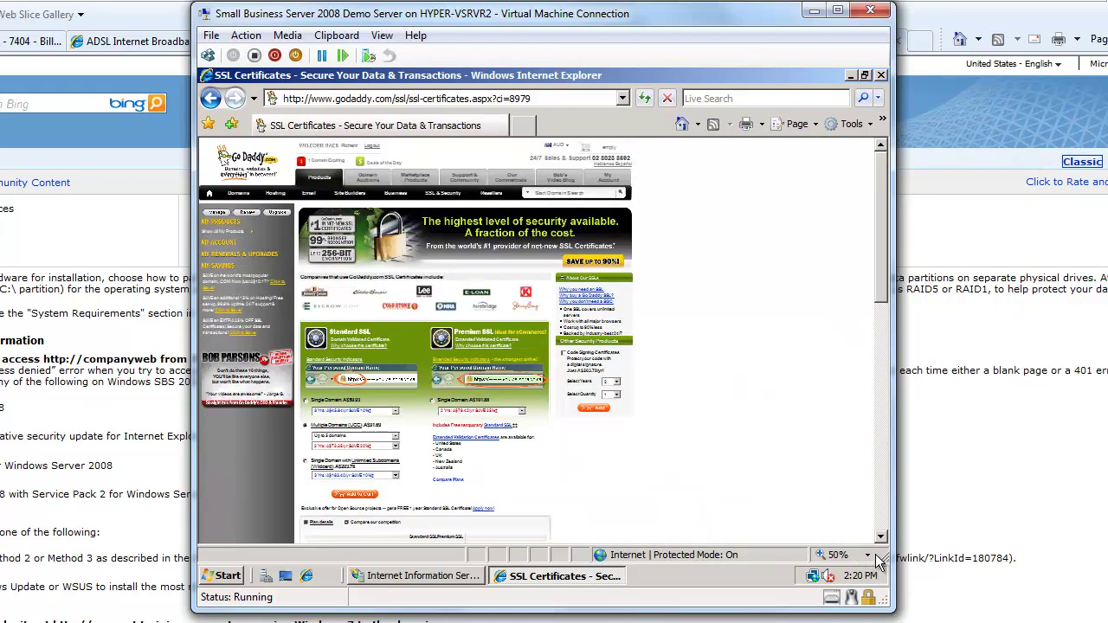
click(868, 555)
click(810, 499)
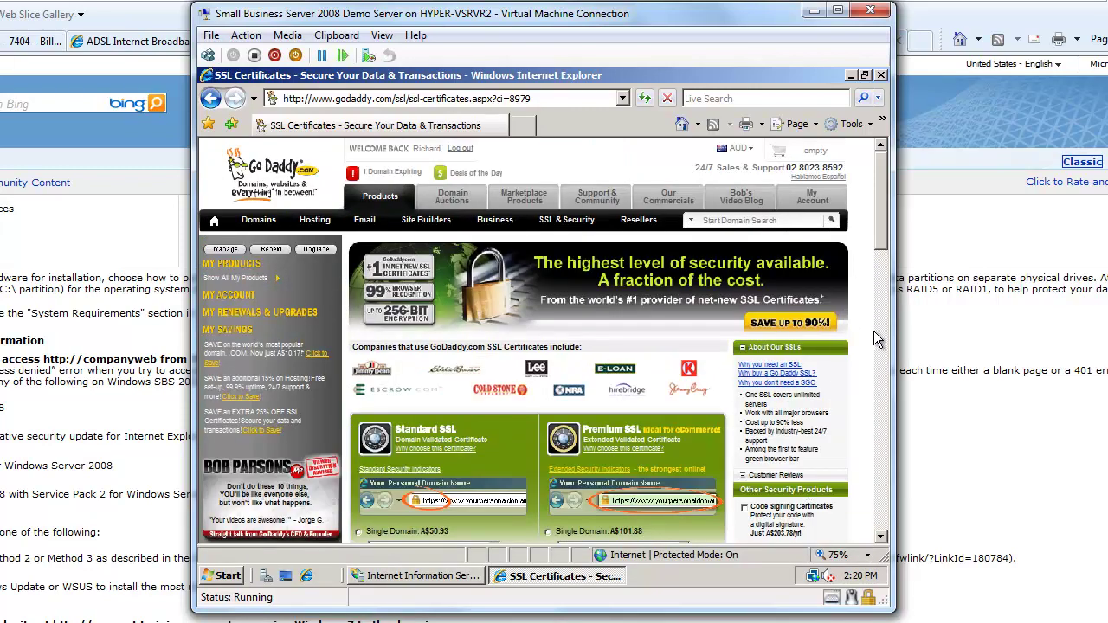
mouse_move(563, 227)
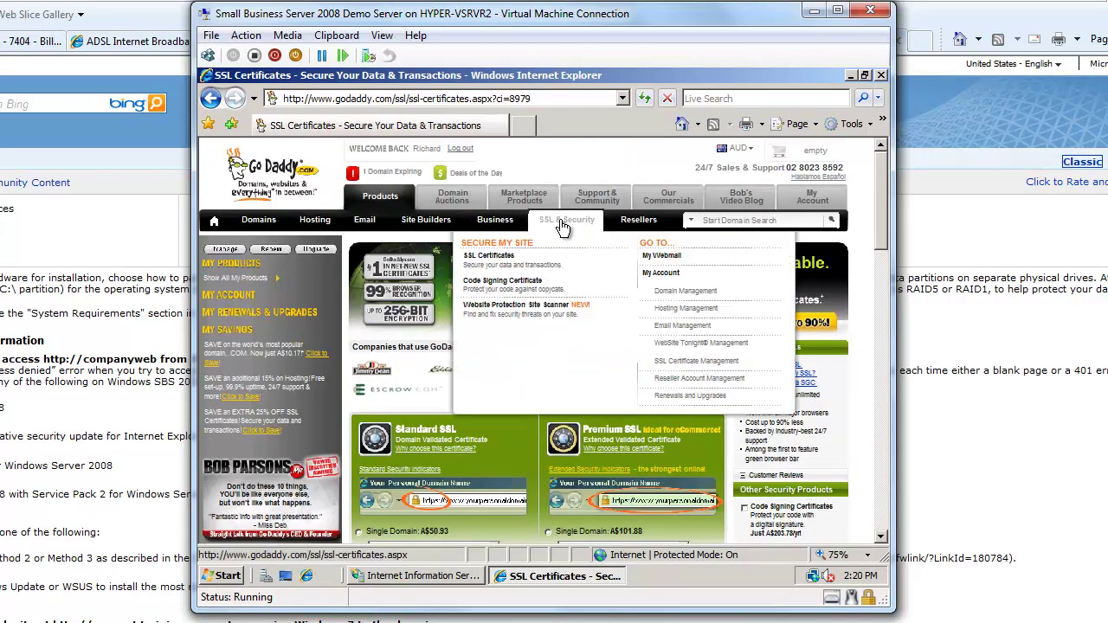
click(684, 363)
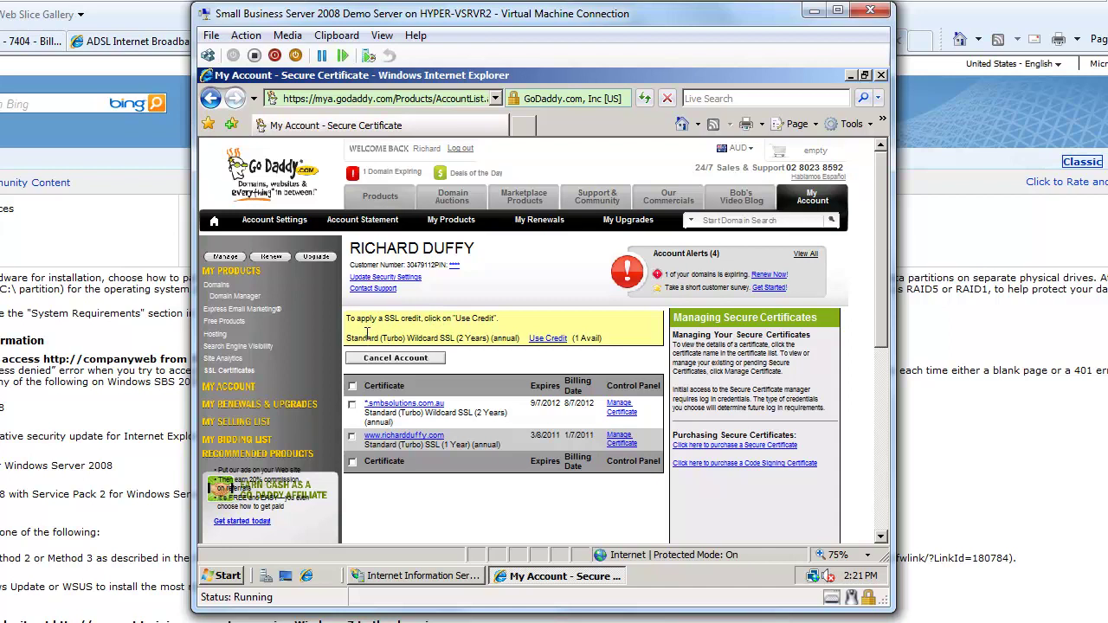
Apply the Wildcard SSL credit expiring 11/24/2011, then show the New Certificate entry's details.
click(557, 344)
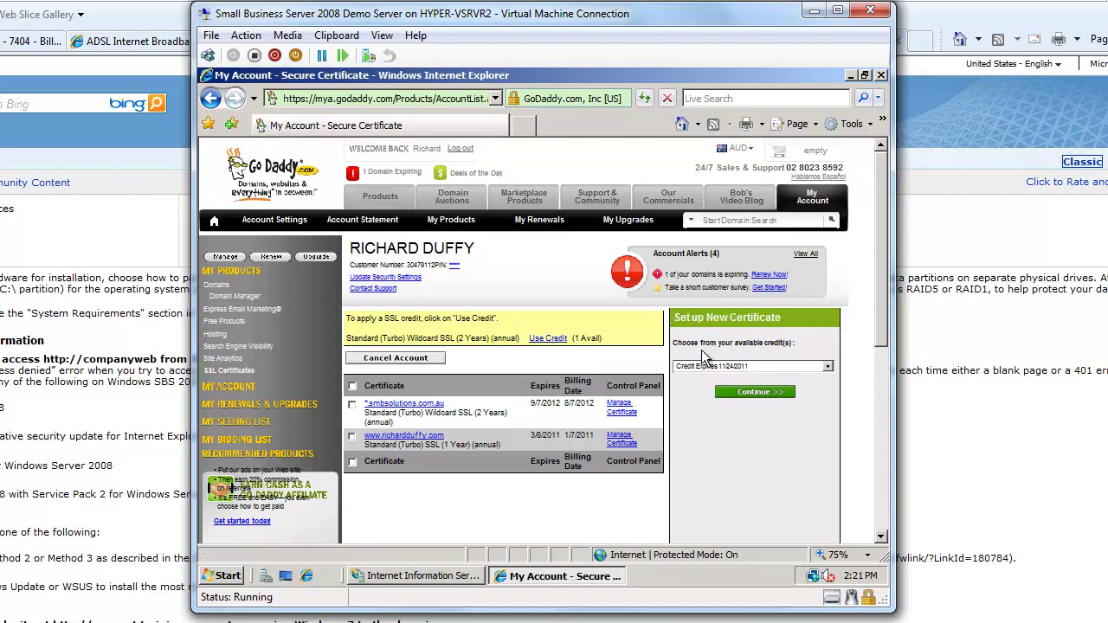
click(829, 366)
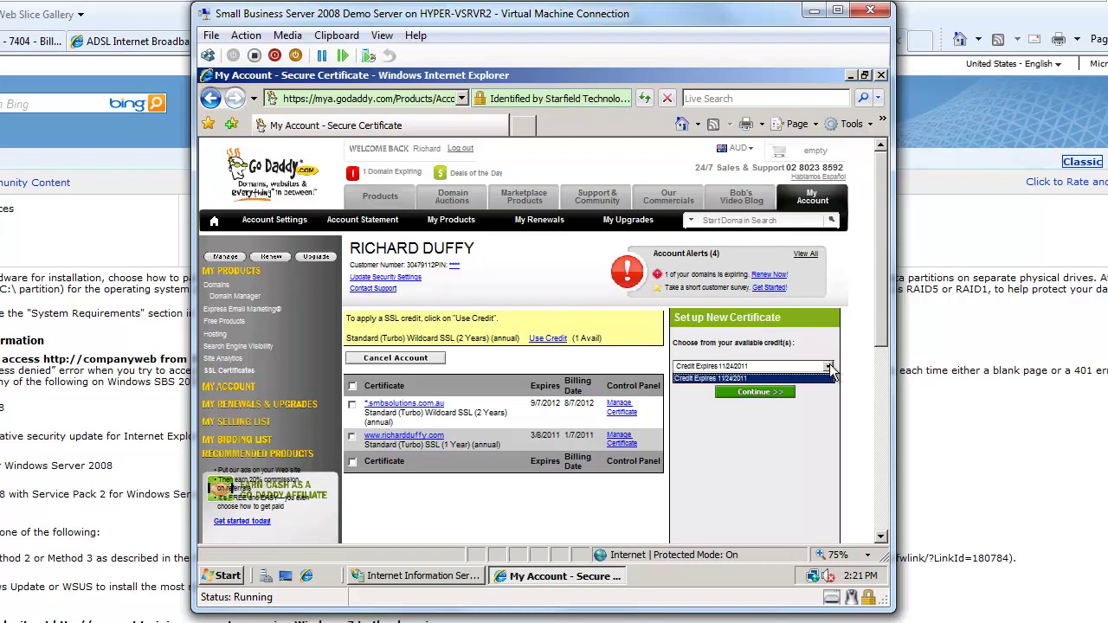
click(779, 379)
click(765, 394)
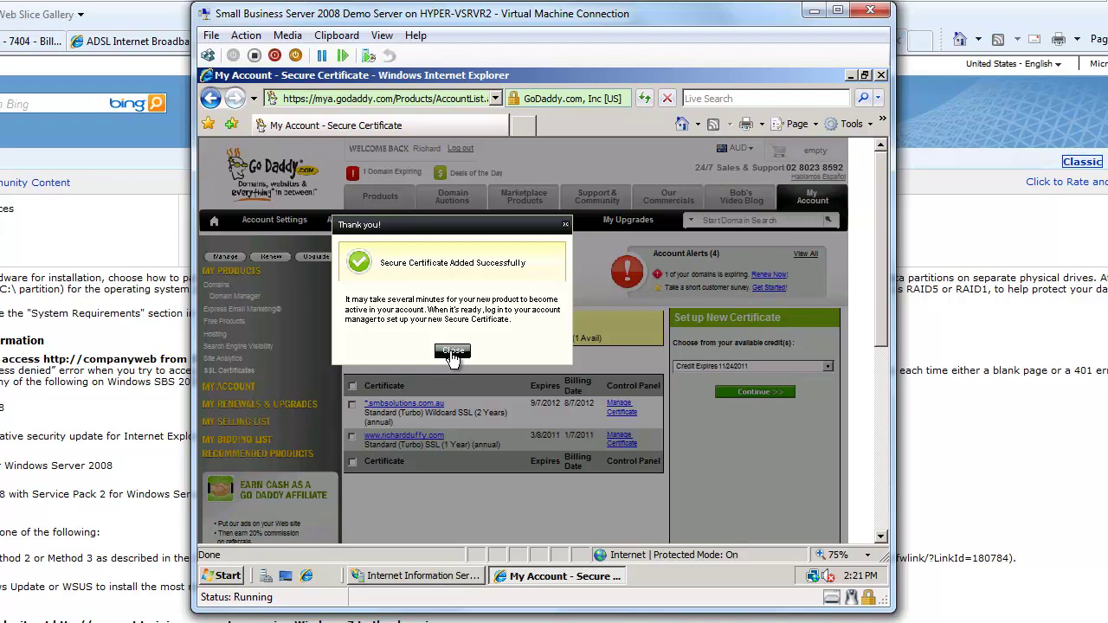
click(451, 351)
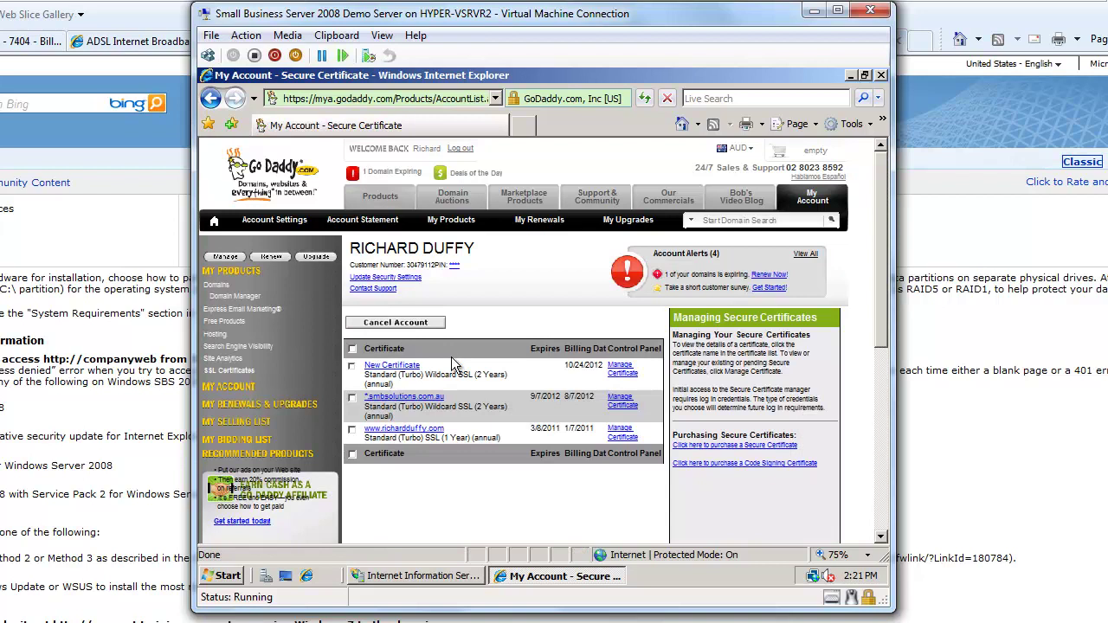
click(386, 370)
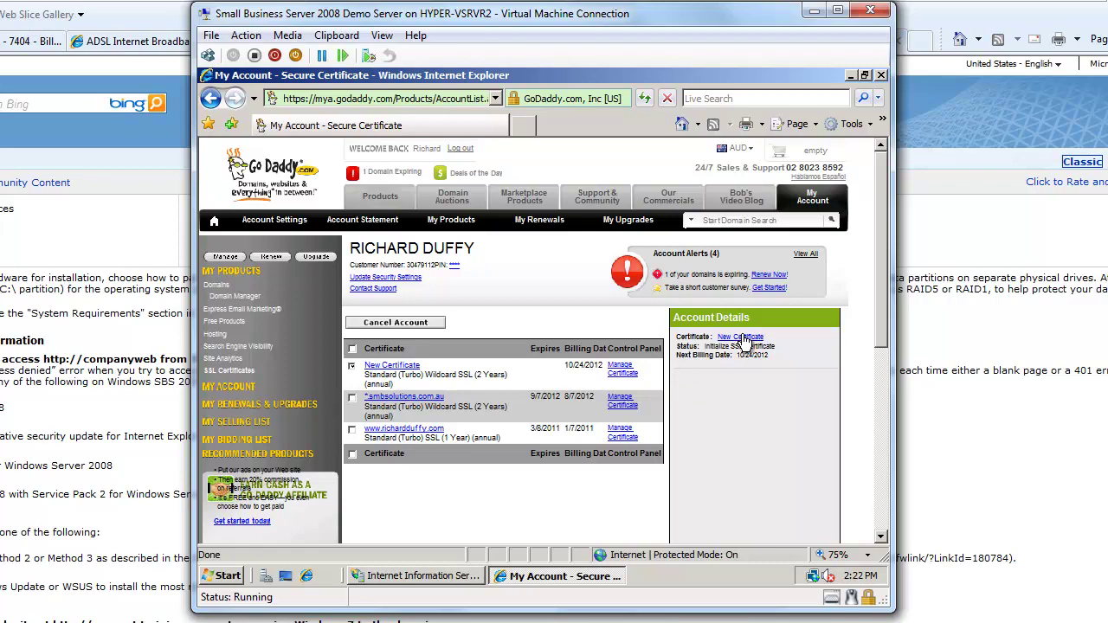
Manage the new certificate and request a certificate for the 2-year Standard Wildcard SSL credit.
click(624, 372)
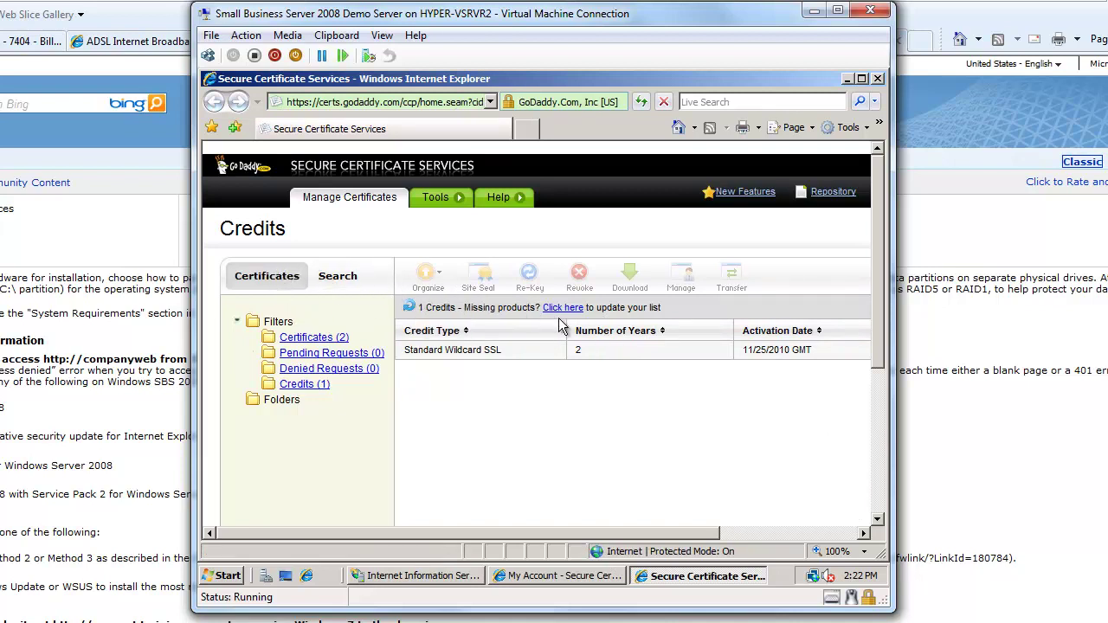
click(780, 531)
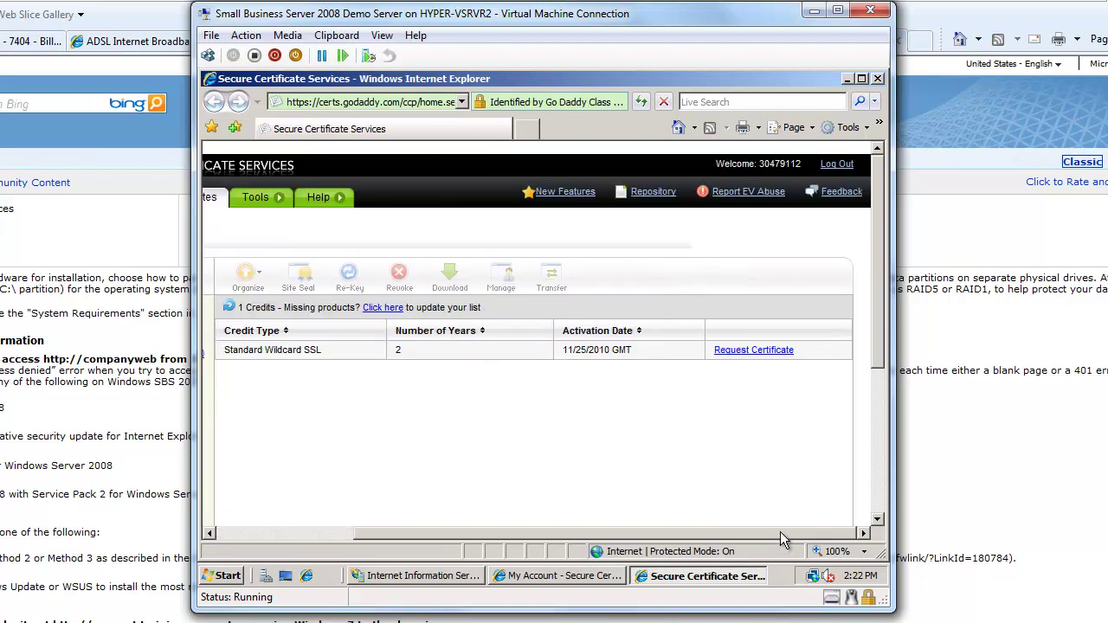
click(767, 355)
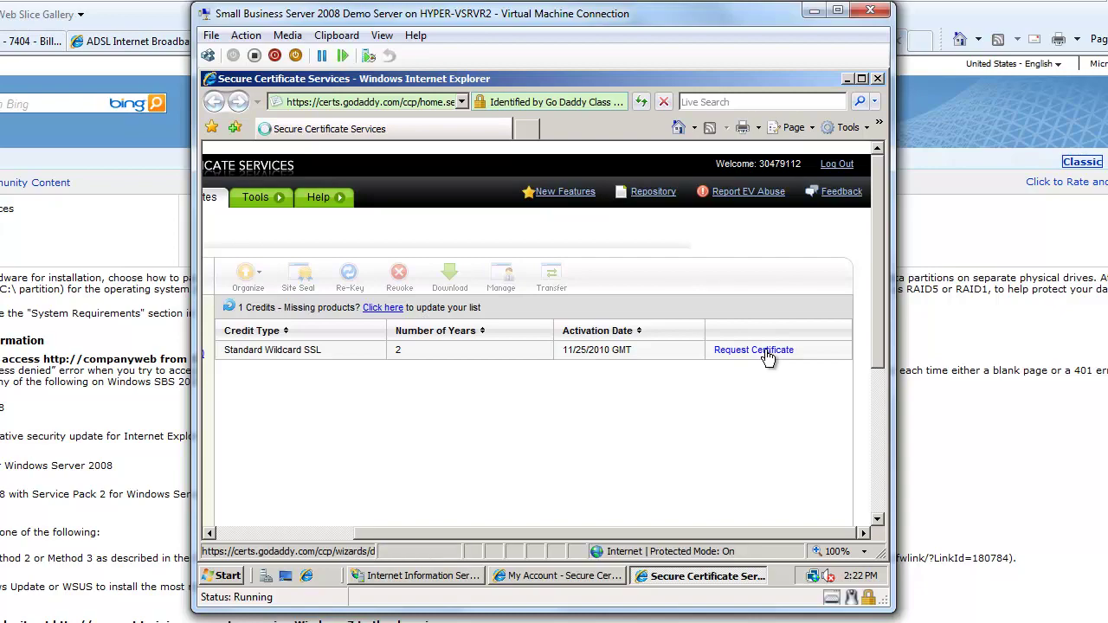